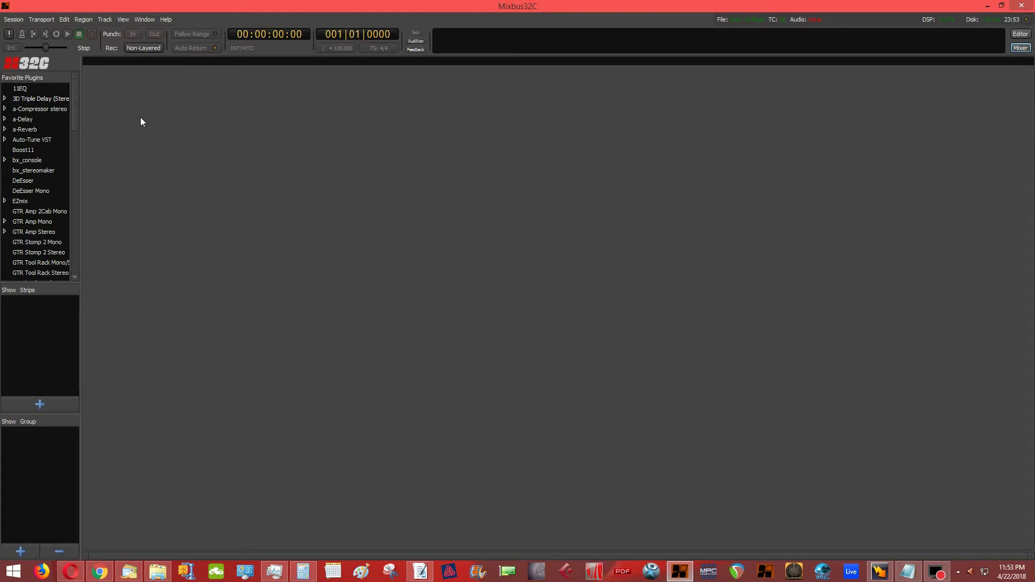
Step: Create a new session named "Craeting Templete 01" from the Empty Template in the Harrison Mixbuss Projects folder
click(13, 19)
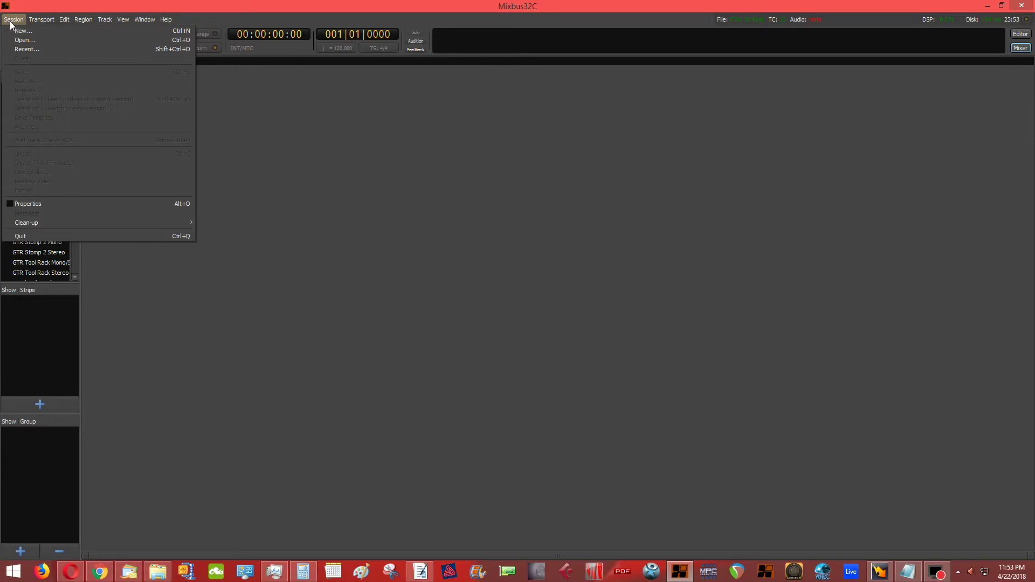
click(19, 34)
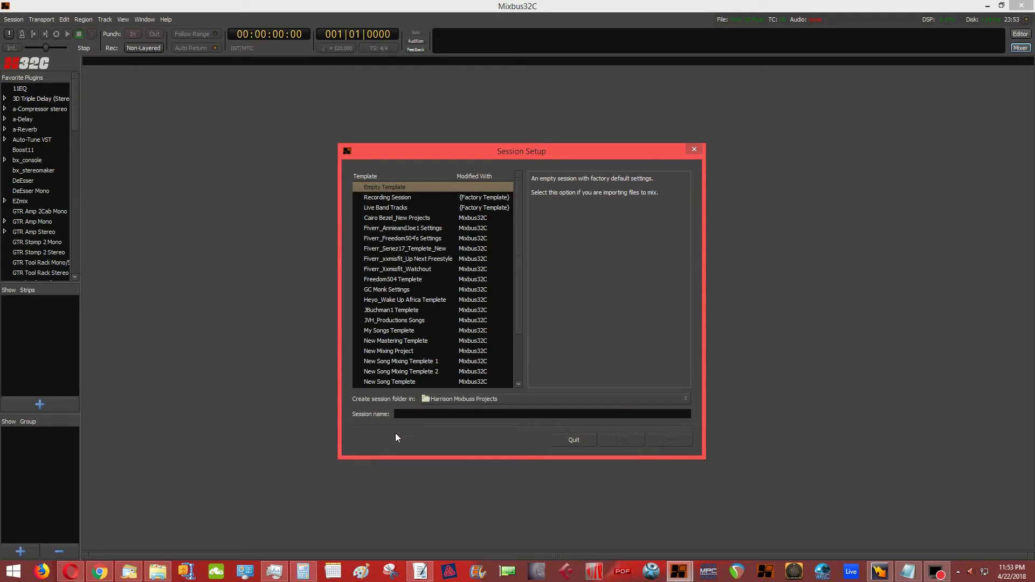
click(409, 418)
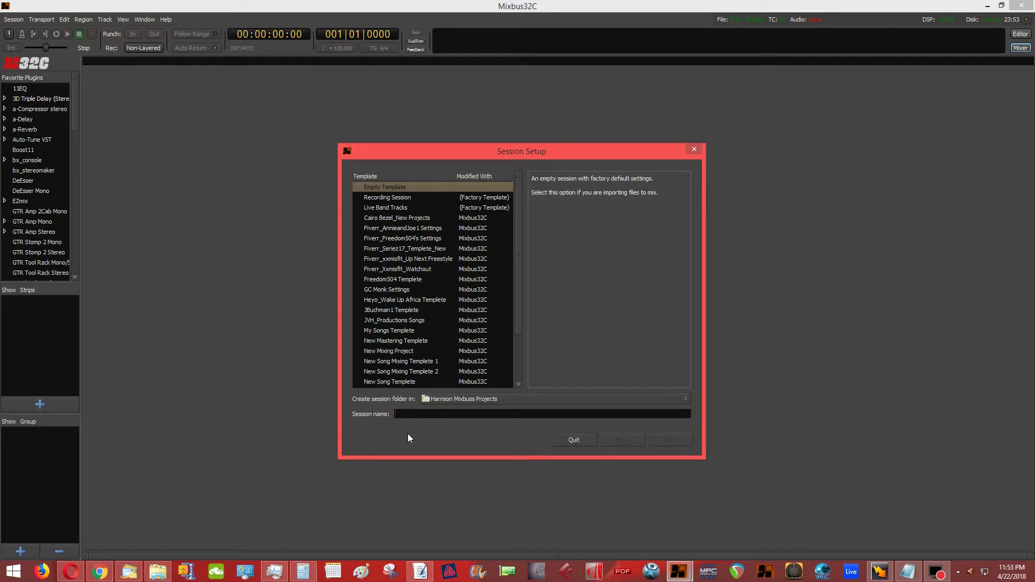
text(Craeting )
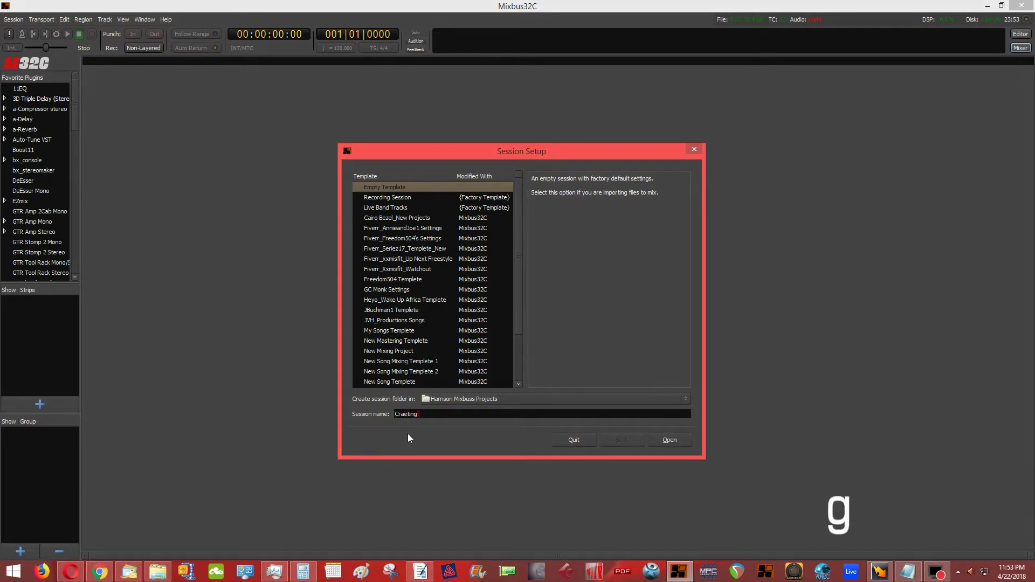
text(Templ)
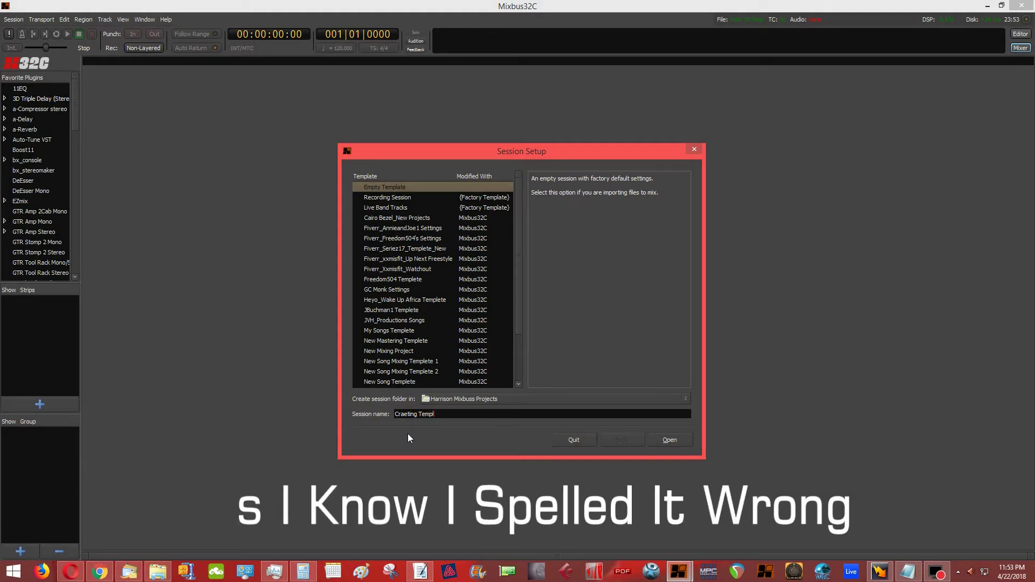
text(ete 01)
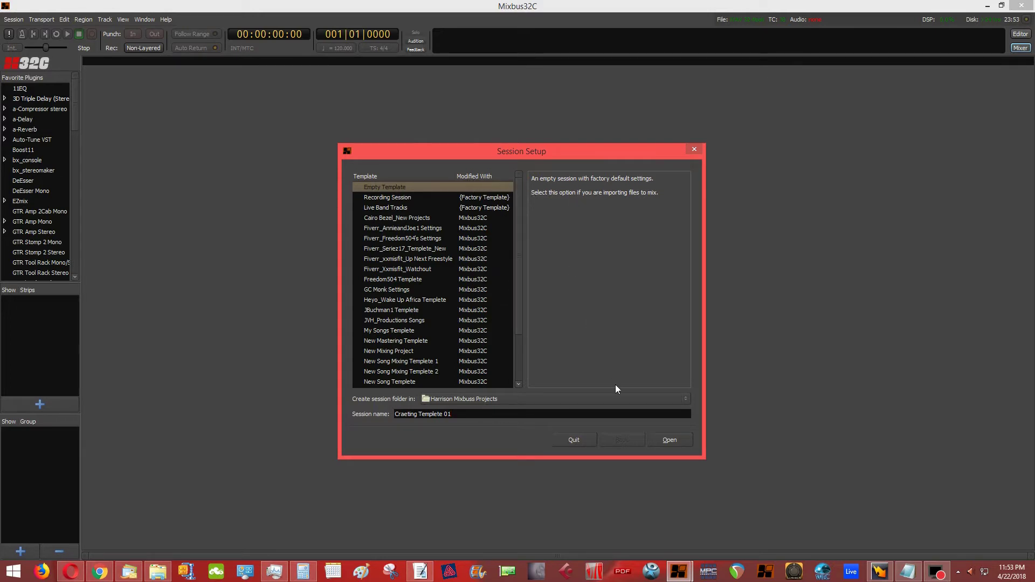
click(664, 439)
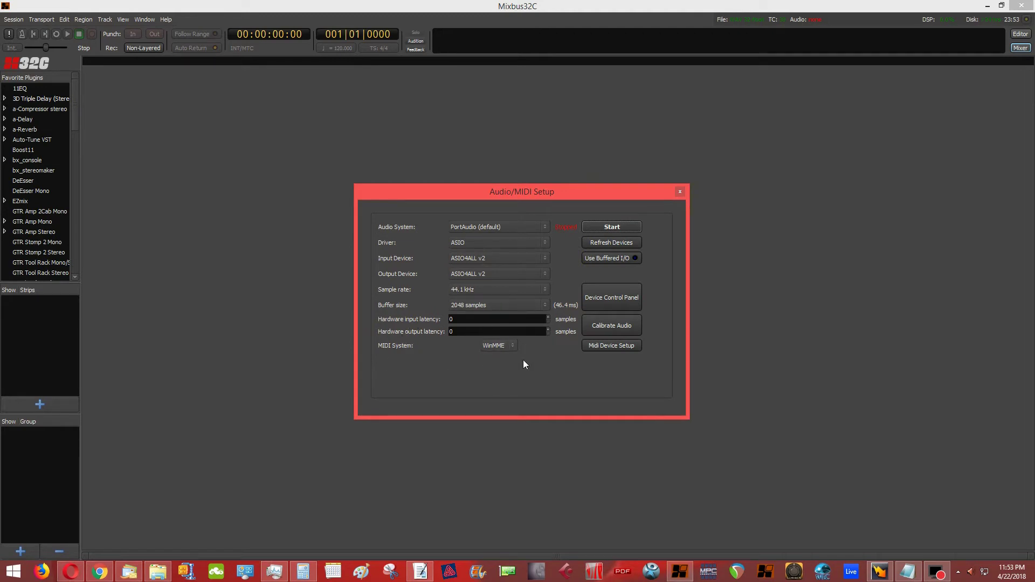
Step: Set the audio sample rate to 48 kHz, start the audio engine and dismiss the ASIO4ALL notification
click(545, 289)
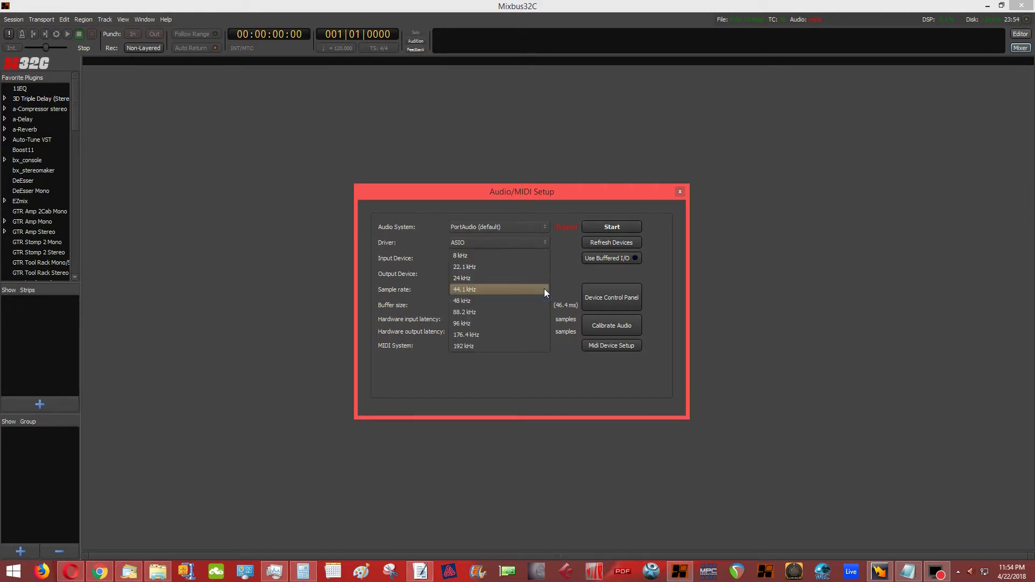
click(502, 301)
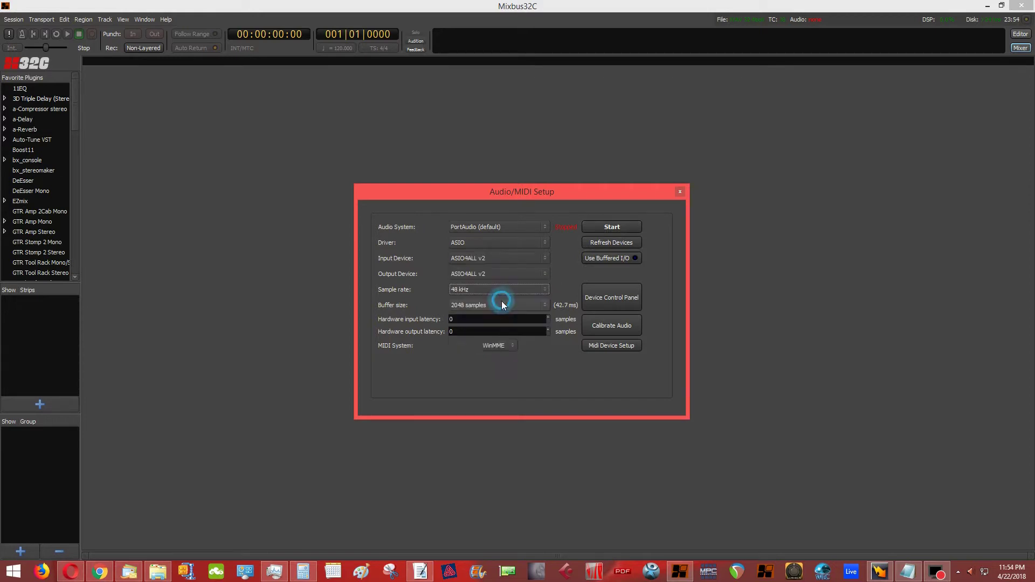
click(544, 291)
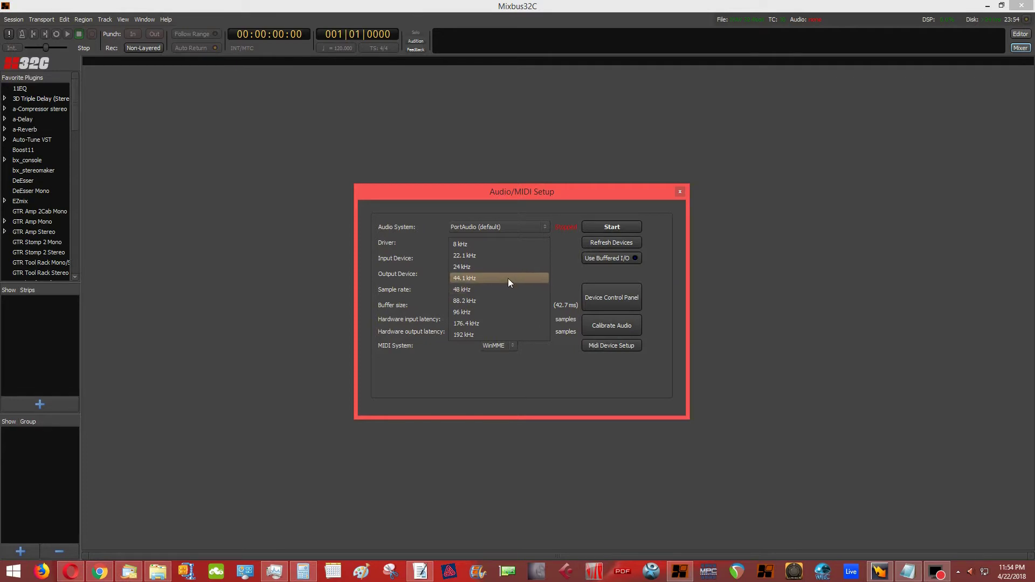
click(503, 292)
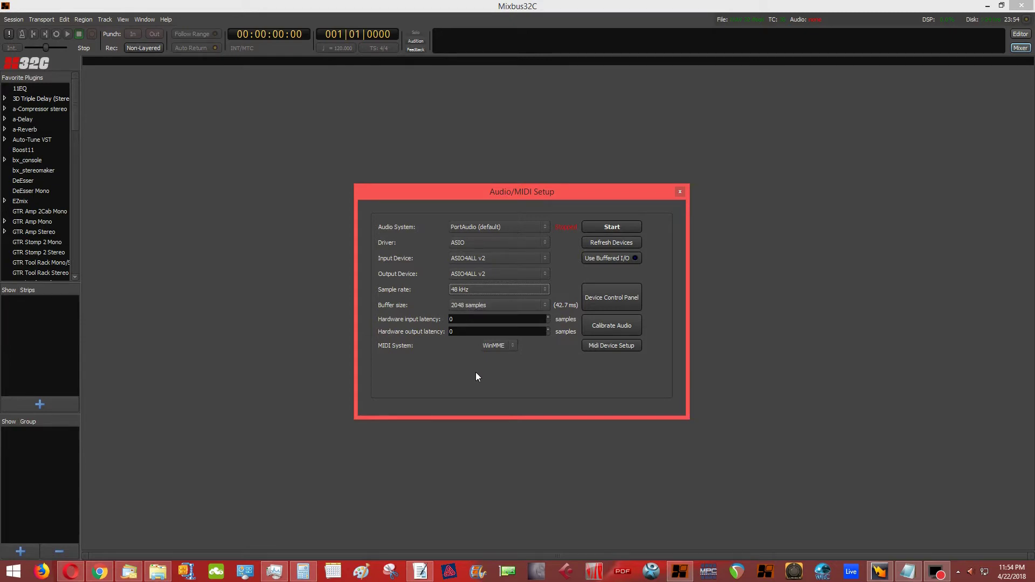
click(617, 226)
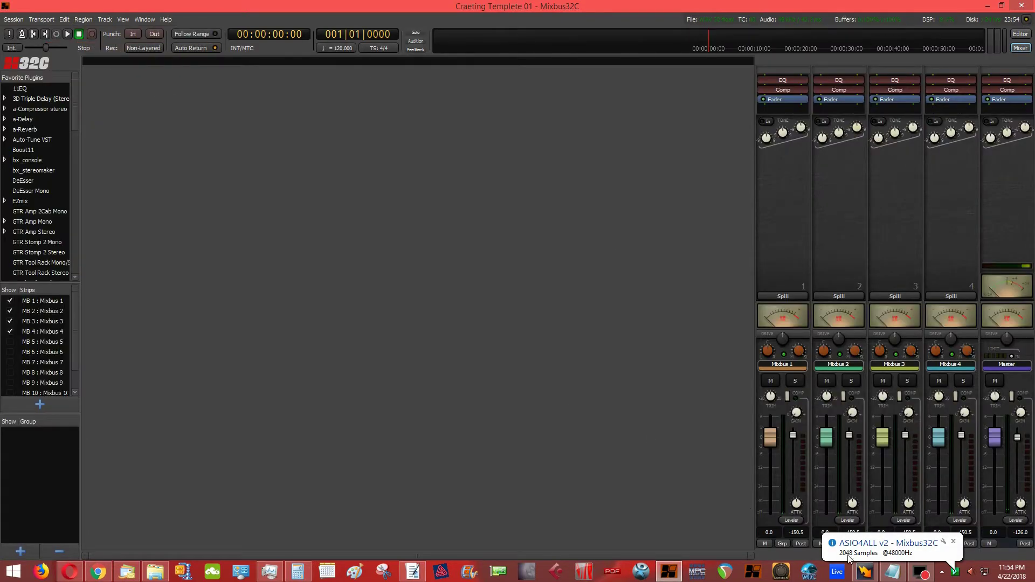
click(953, 542)
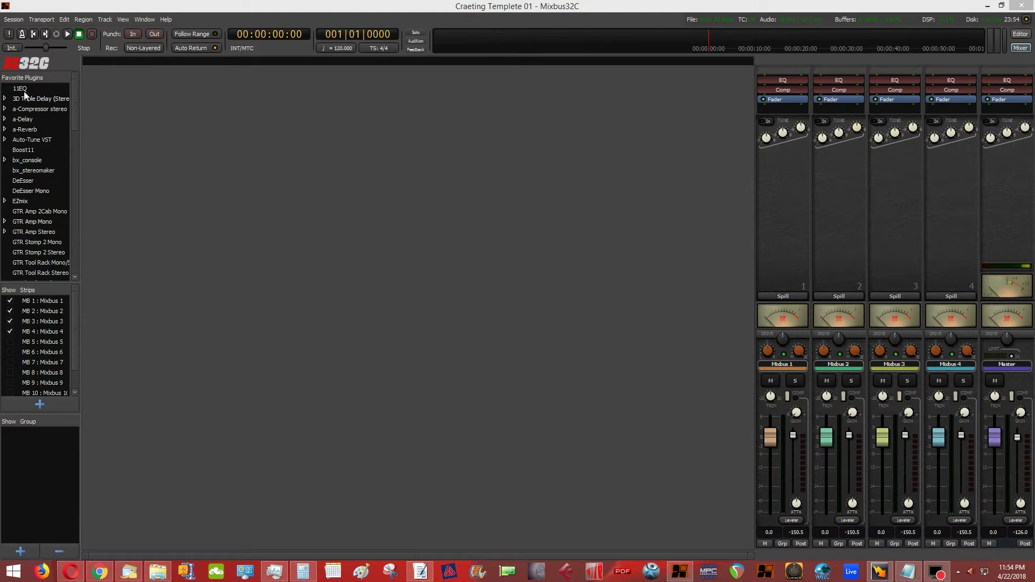
Step: Enable the monitor section in the session properties, hide it from the mixer and close the properties
click(14, 20)
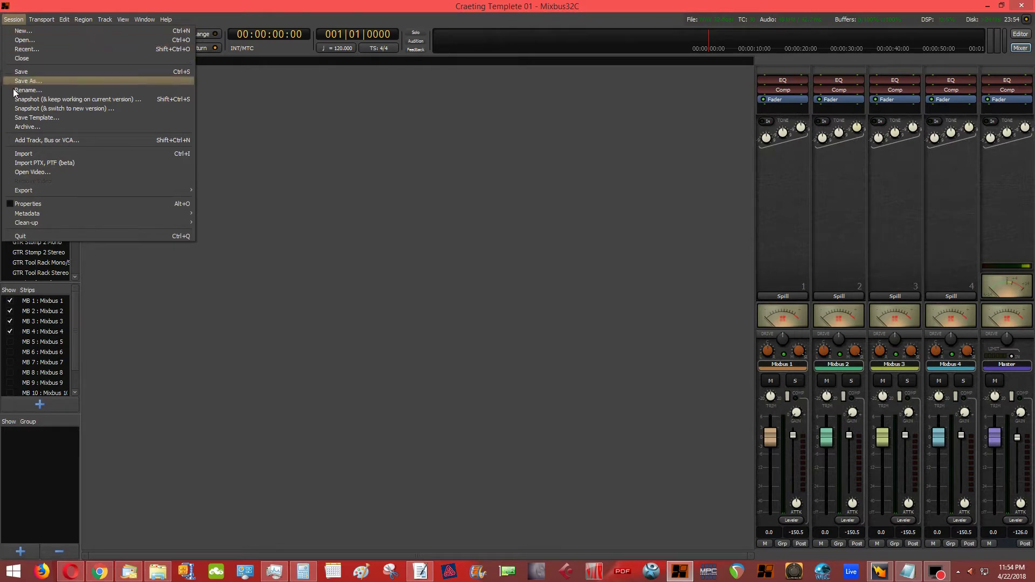
click(34, 205)
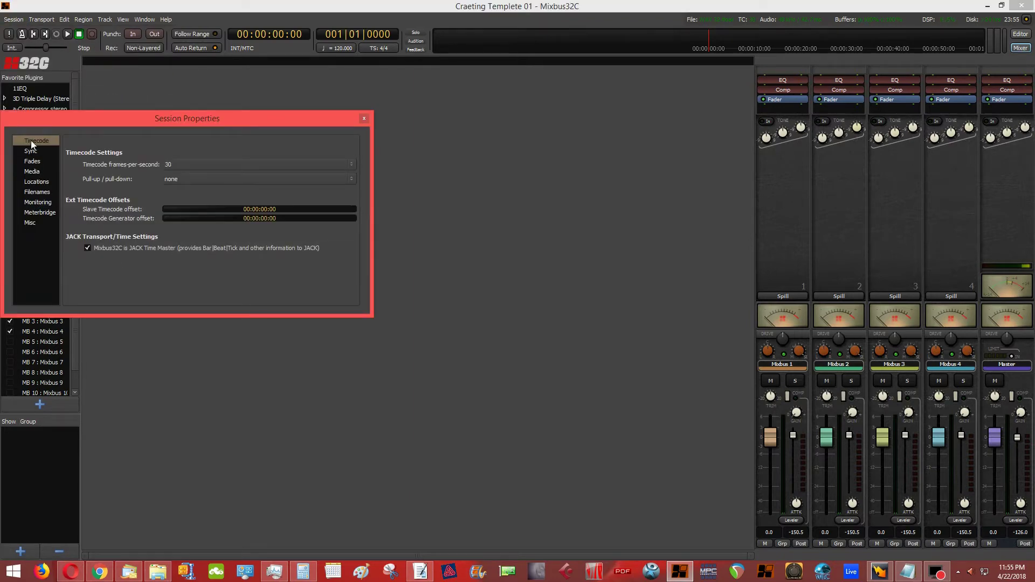
click(35, 203)
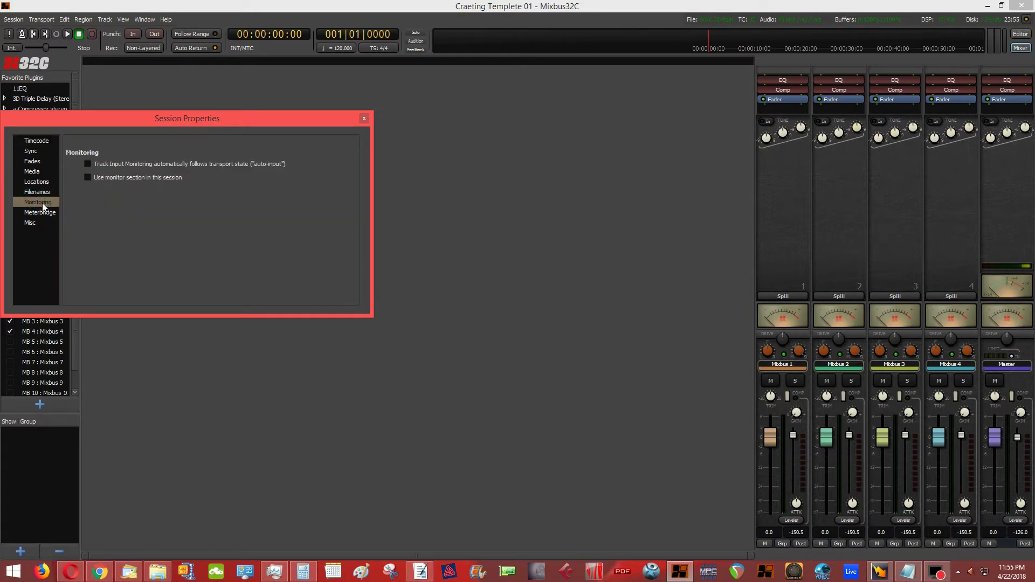
click(87, 177)
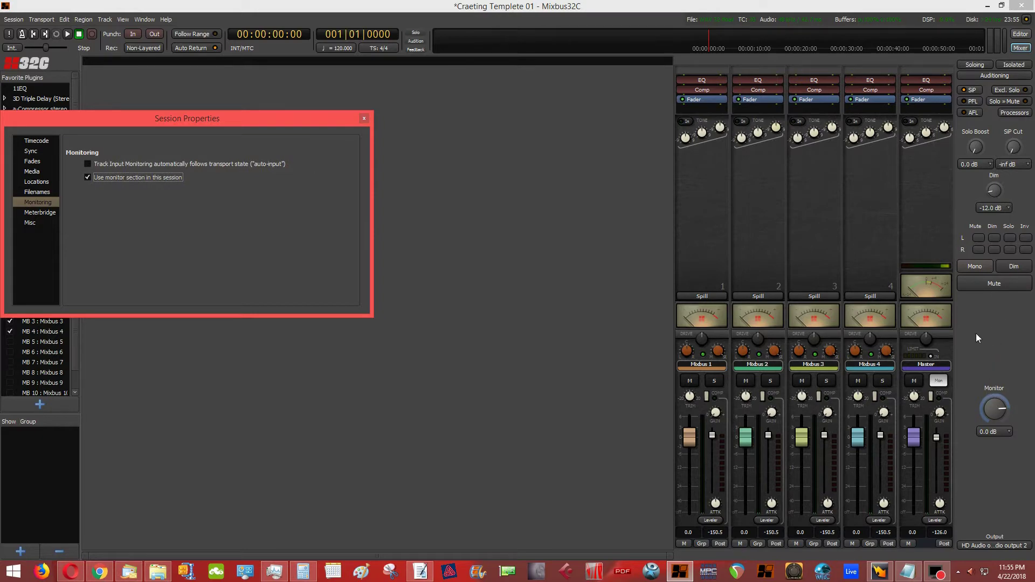
click(938, 380)
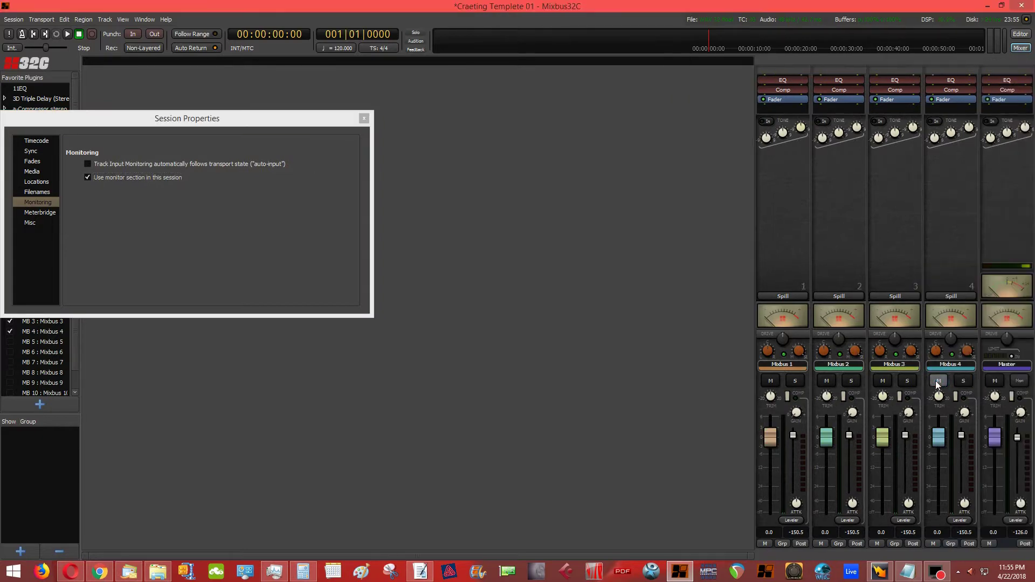
click(364, 119)
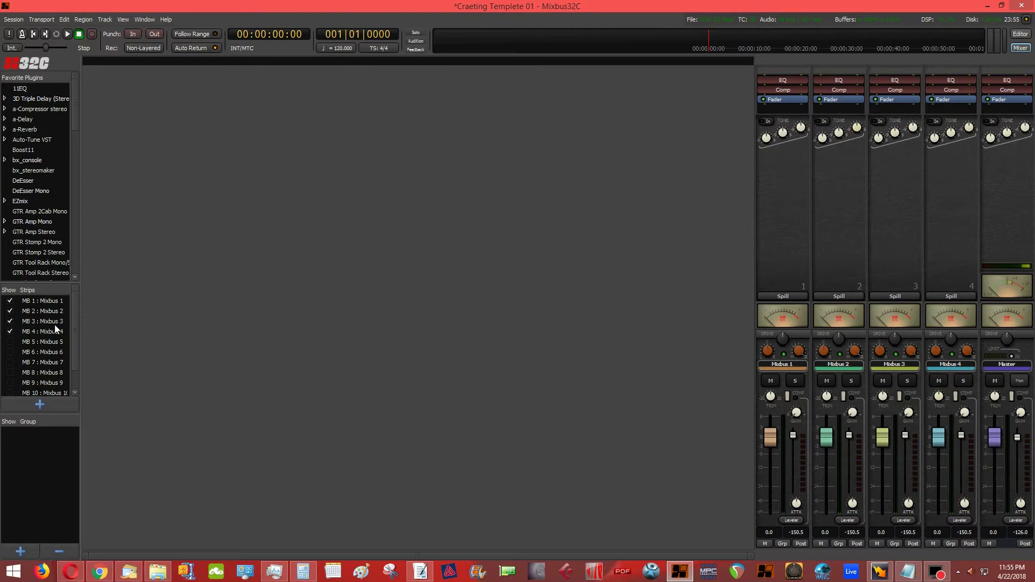
Step: Hide the Mixbus 1, 2, 3 and 4 strips from the mixer
click(10, 331)
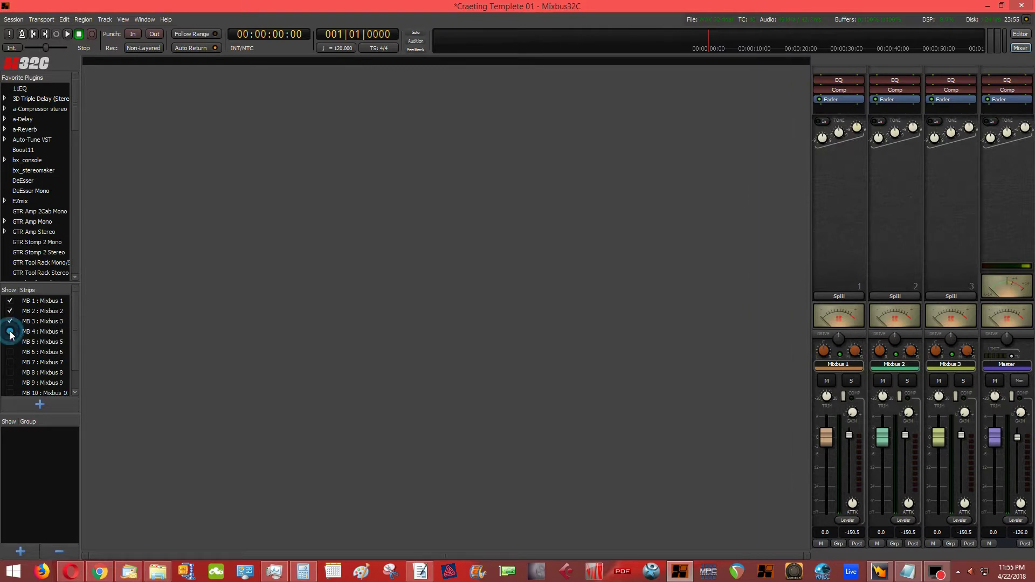
click(10, 322)
click(10, 312)
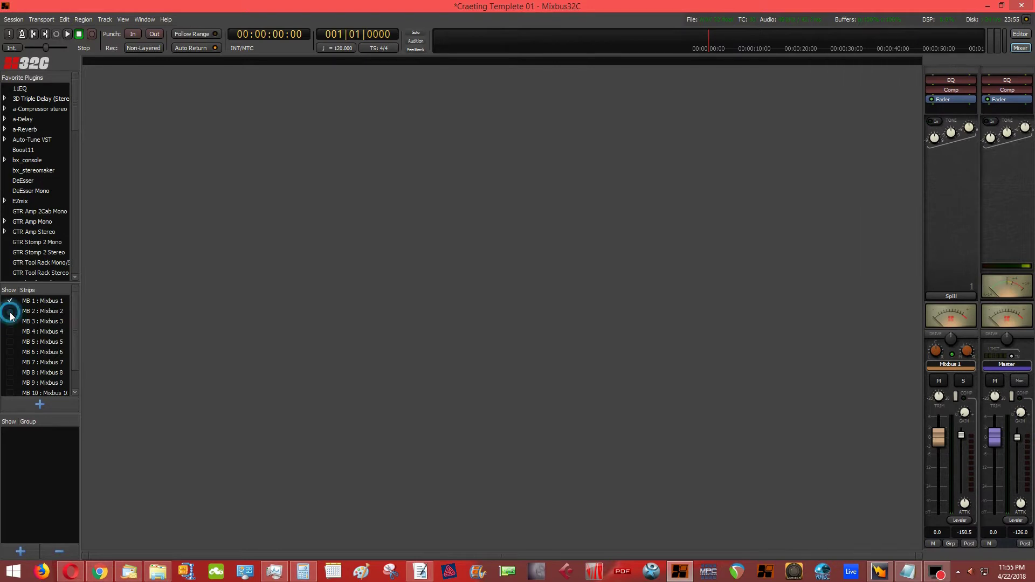
click(9, 302)
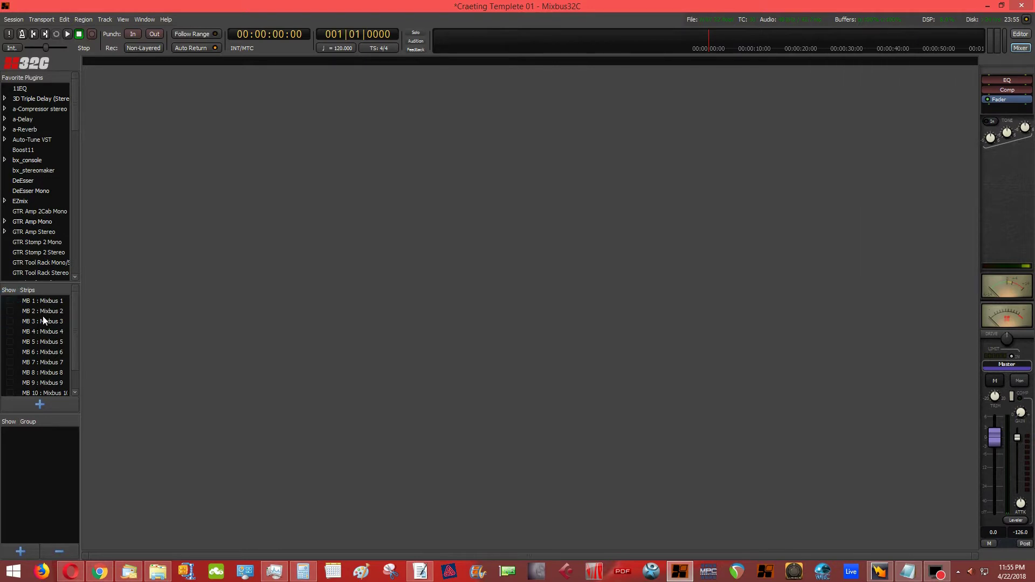
Step: Show the Mixbus 8, 9, 10, 11 and 12 strips in the mixer
scroll(11, 346, down, 1)
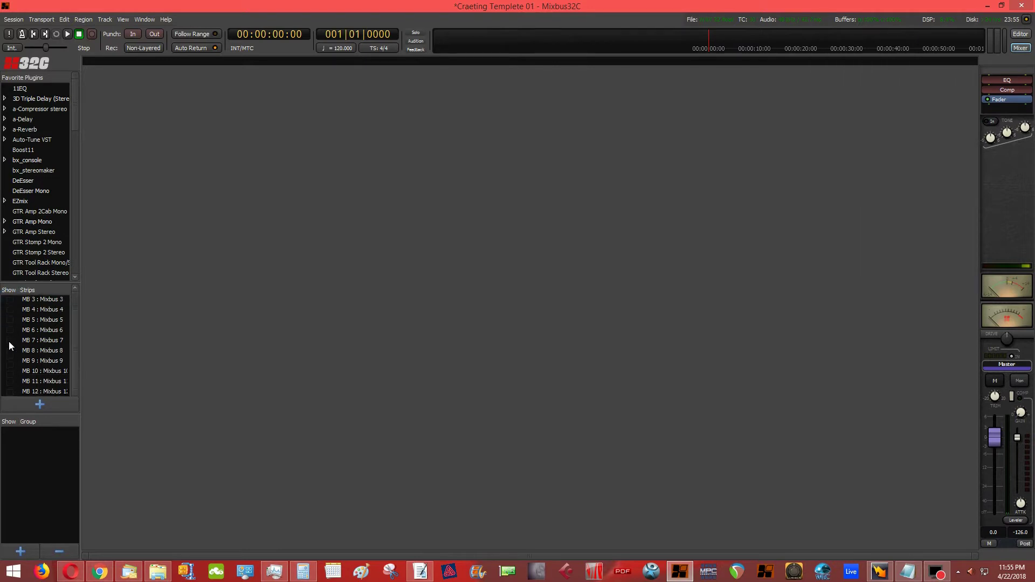
click(10, 392)
click(9, 381)
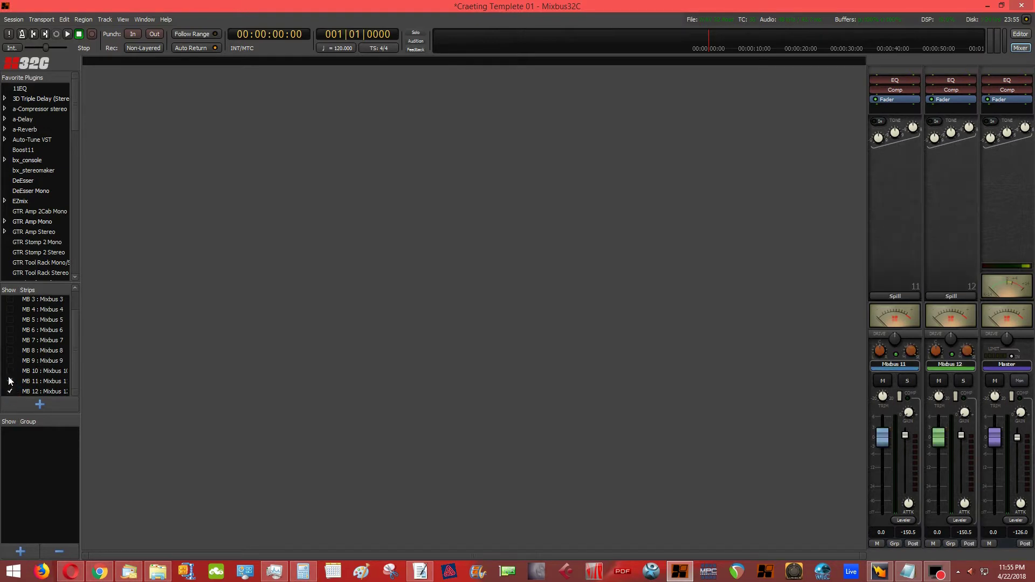
click(10, 371)
click(10, 361)
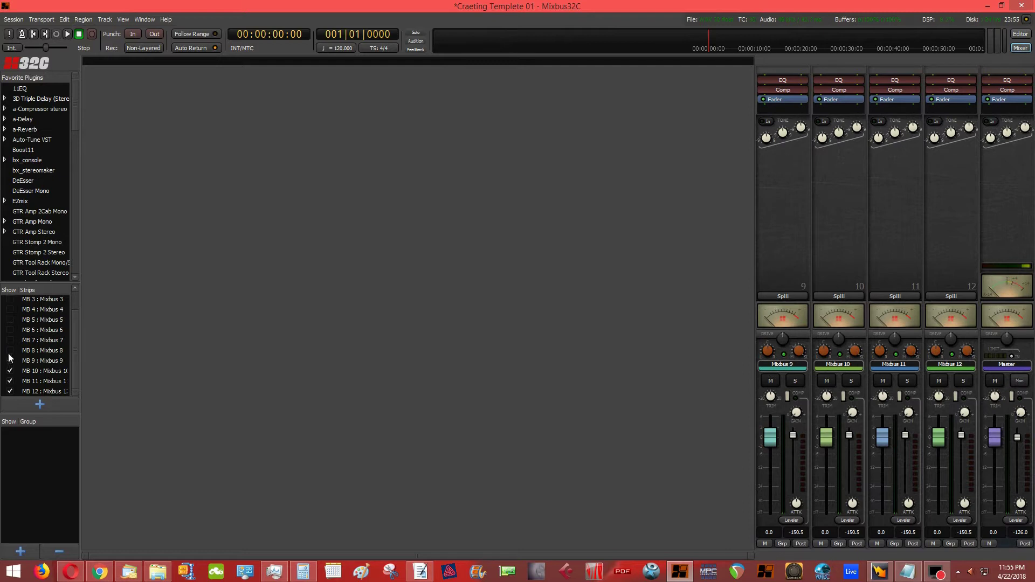
click(9, 350)
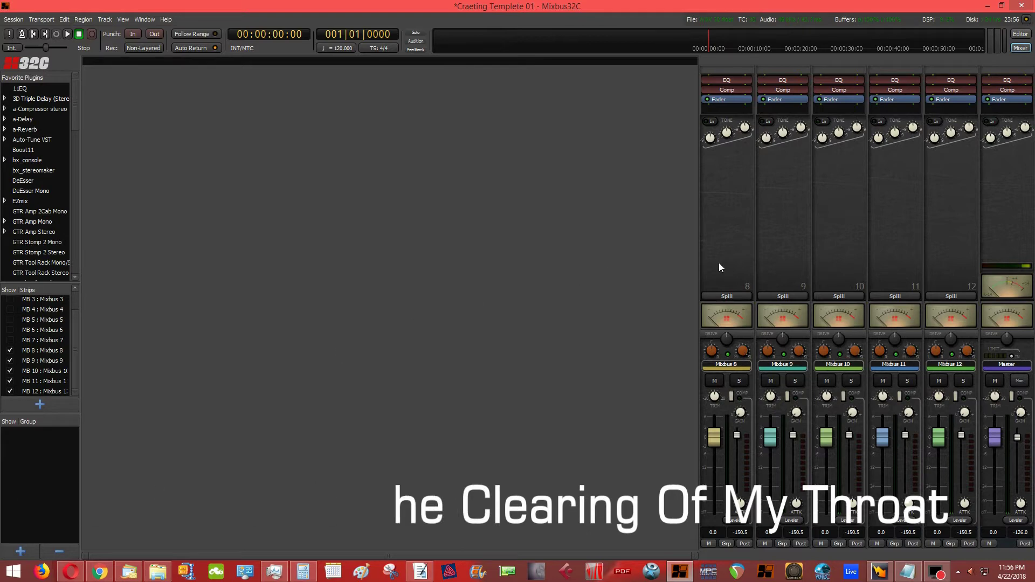
Step: Rename the Mixbus 12 bus as DELAY 2
click(950, 367)
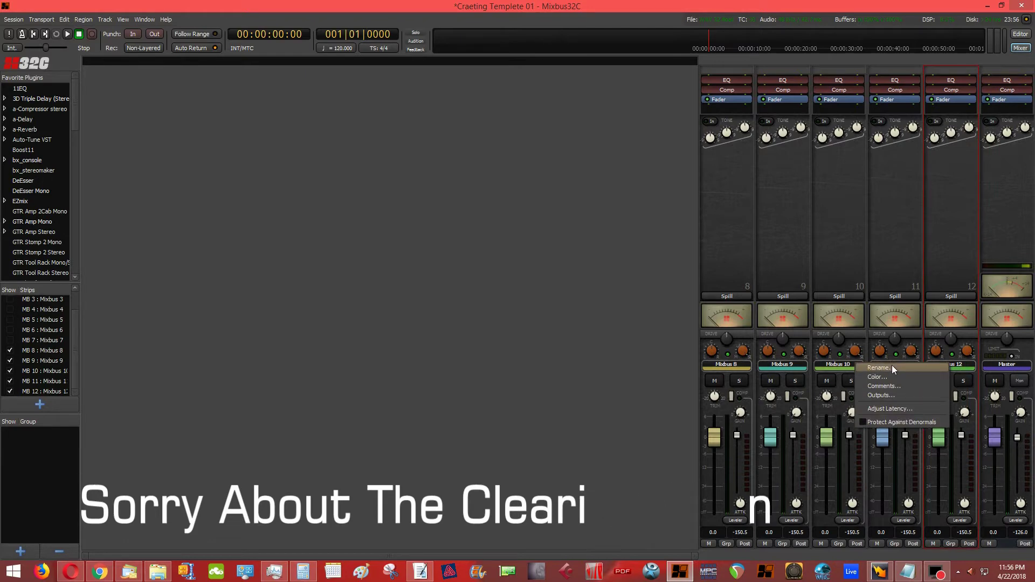
click(892, 367)
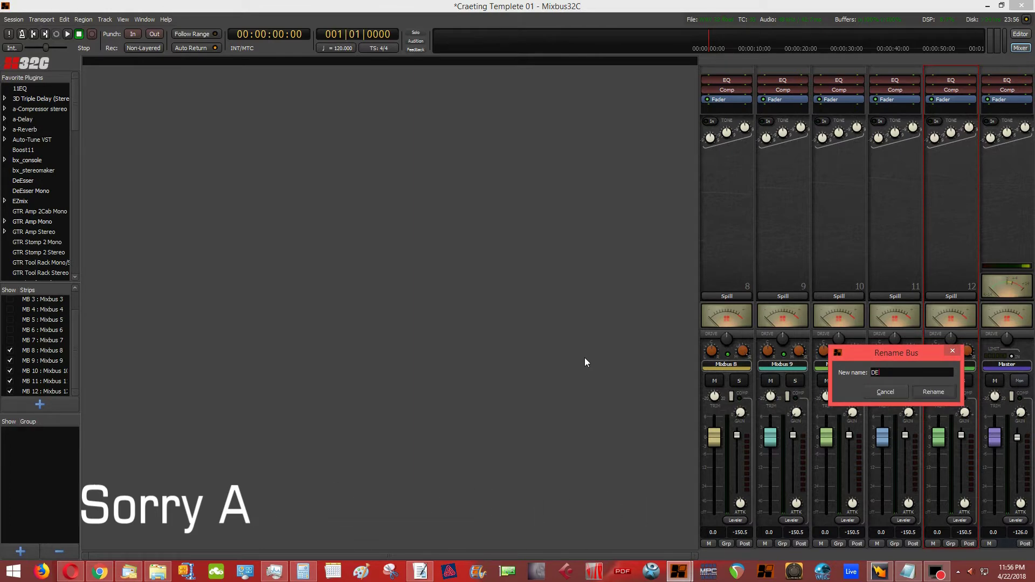
text(DELAY)
key(Caps_Lock)
text(2)
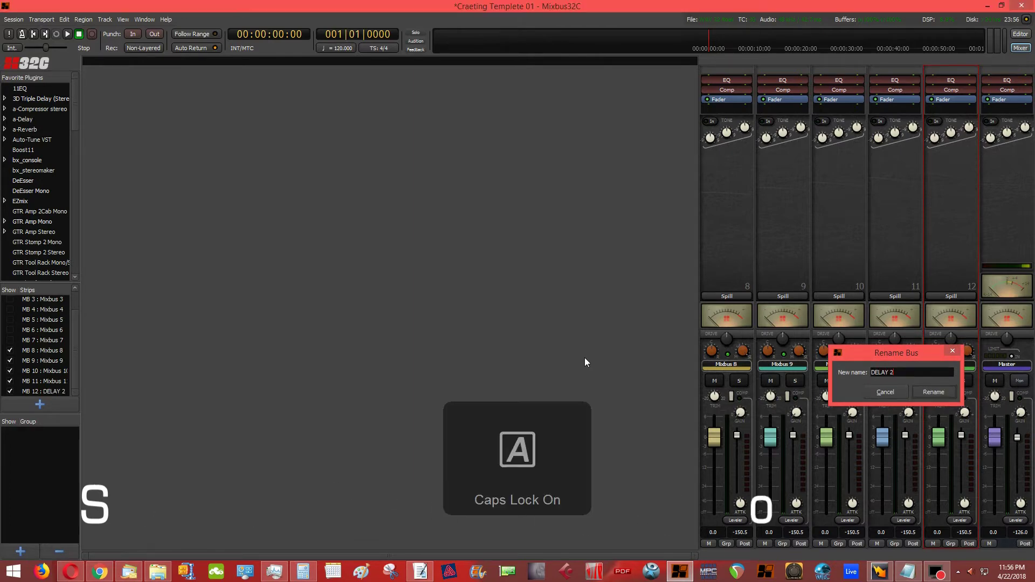
key(Return)
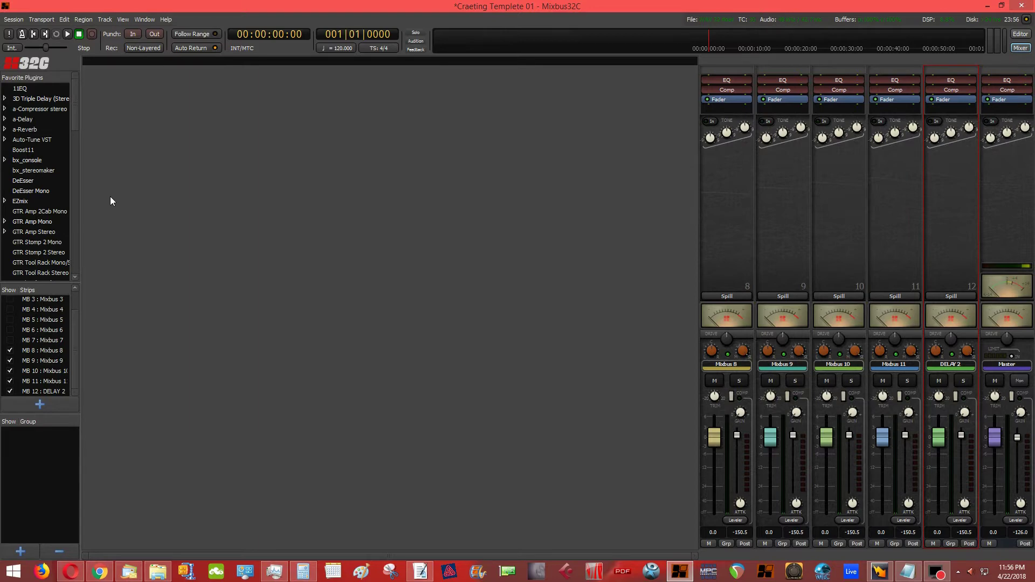
Step: Add the favorite plugin SuperTap 2-Taps Mod after the fader on the DELAY 2 bus, and try adding SuperTap 6-Taps Mod there
scroll(49, 189, down, 5)
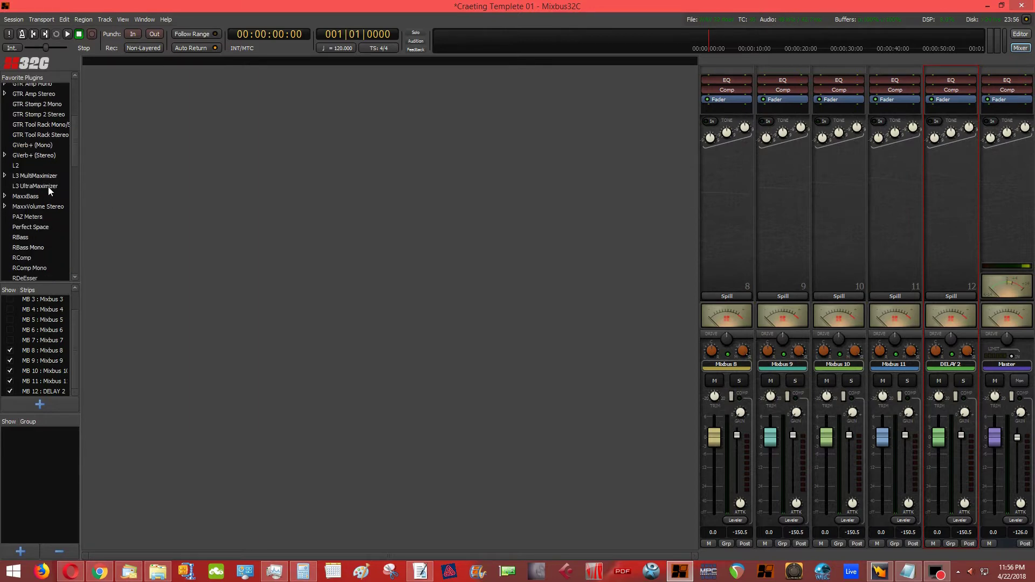
scroll(47, 187, down, 5)
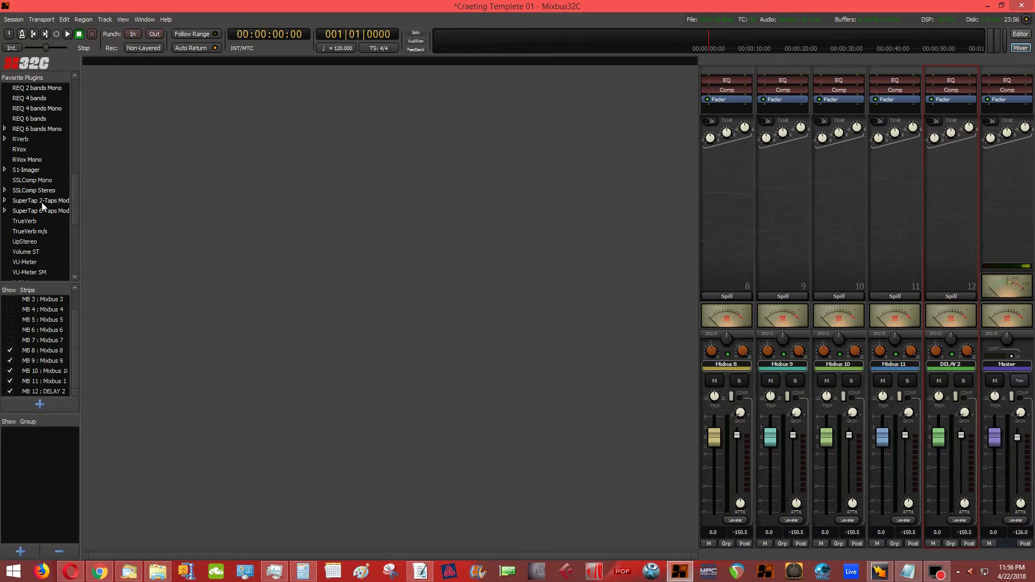
drag(42, 204, 952, 117)
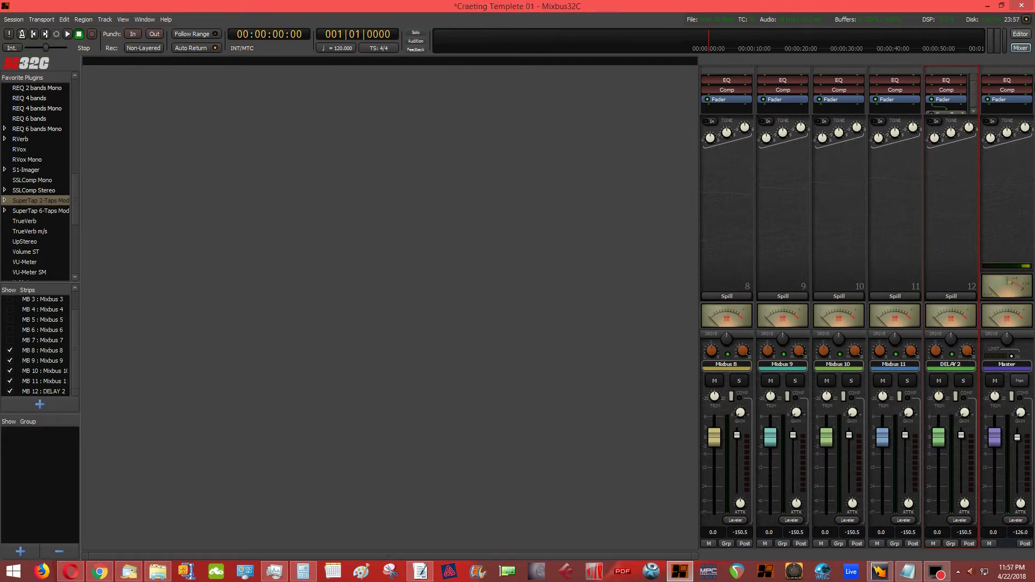
scroll(942, 104, down, 1)
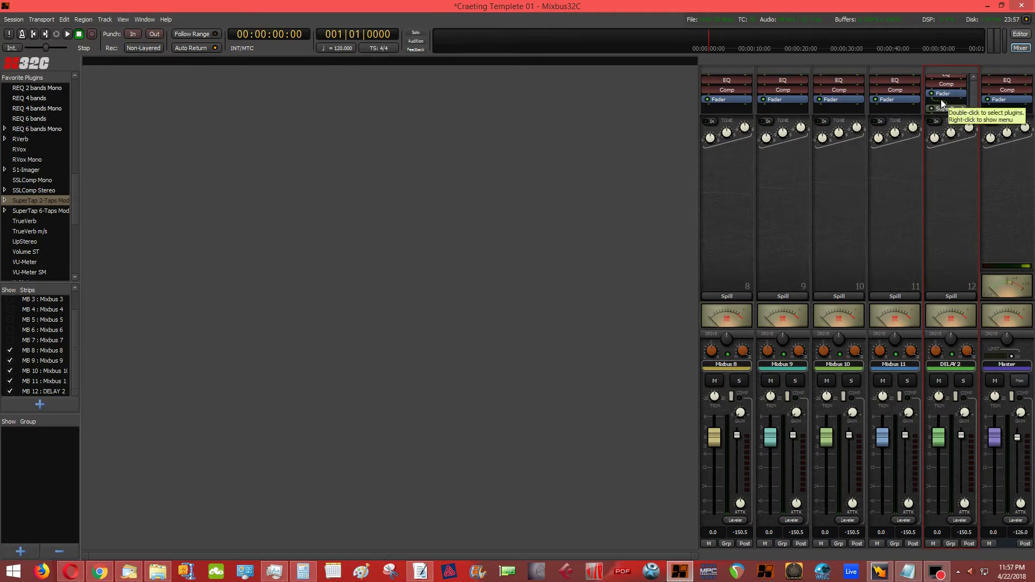
drag(20, 211, 968, 102)
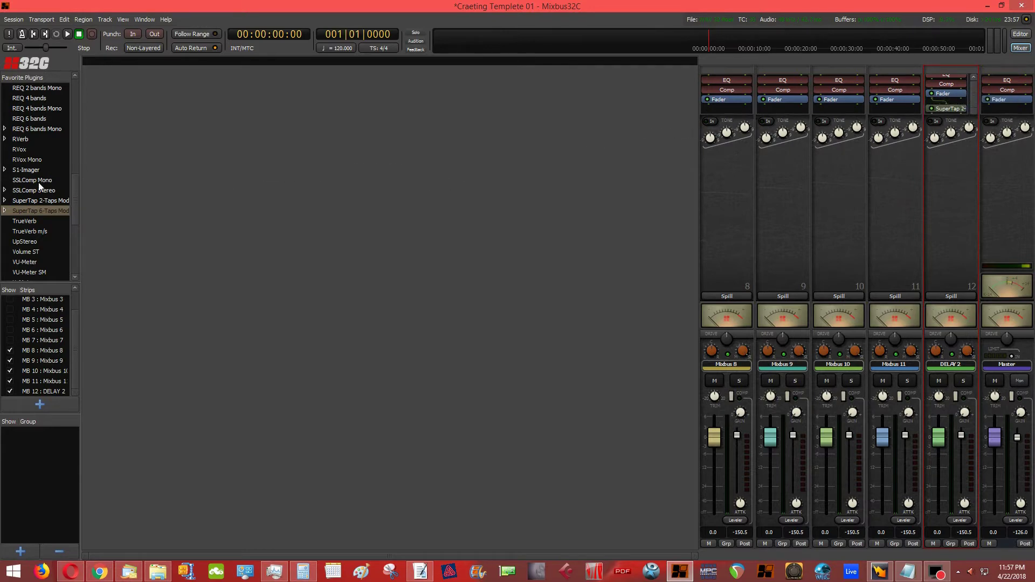
Step: Add the favorite plugin SuperTap 6-Taps Mod to the DELAY 2 bus, placed after SuperTap 2-Taps Mod in the post-fader chain
drag(27, 210, 953, 99)
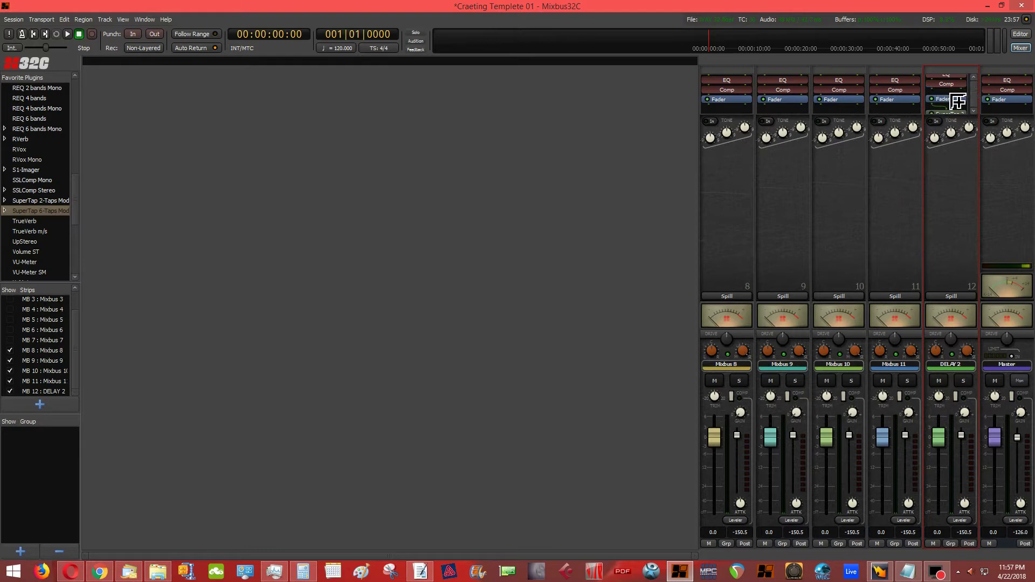
click(947, 85)
drag(947, 85, 947, 107)
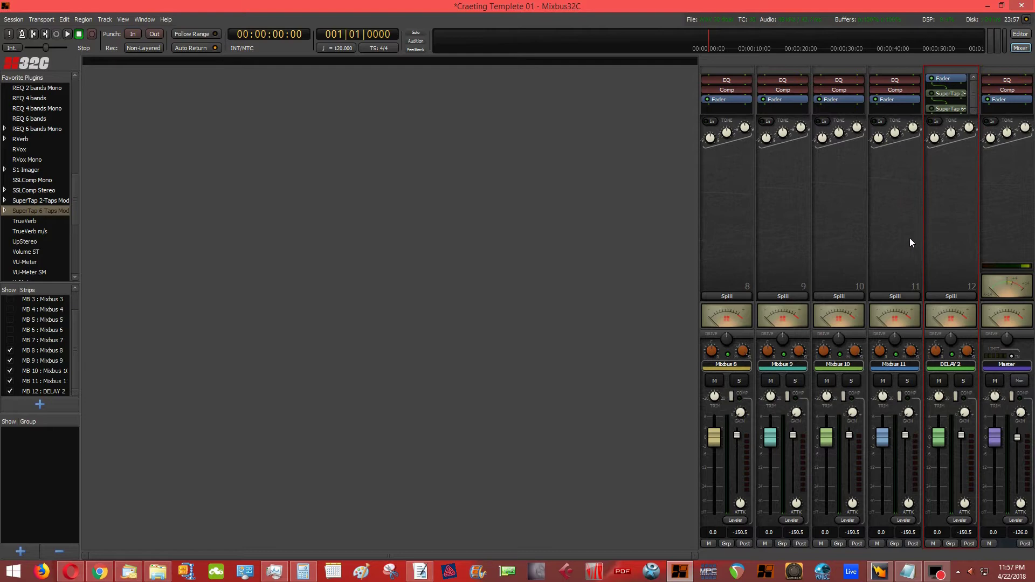
Step: Rename the Mixbus 11 bus as DELAY 1
right_click(895, 367)
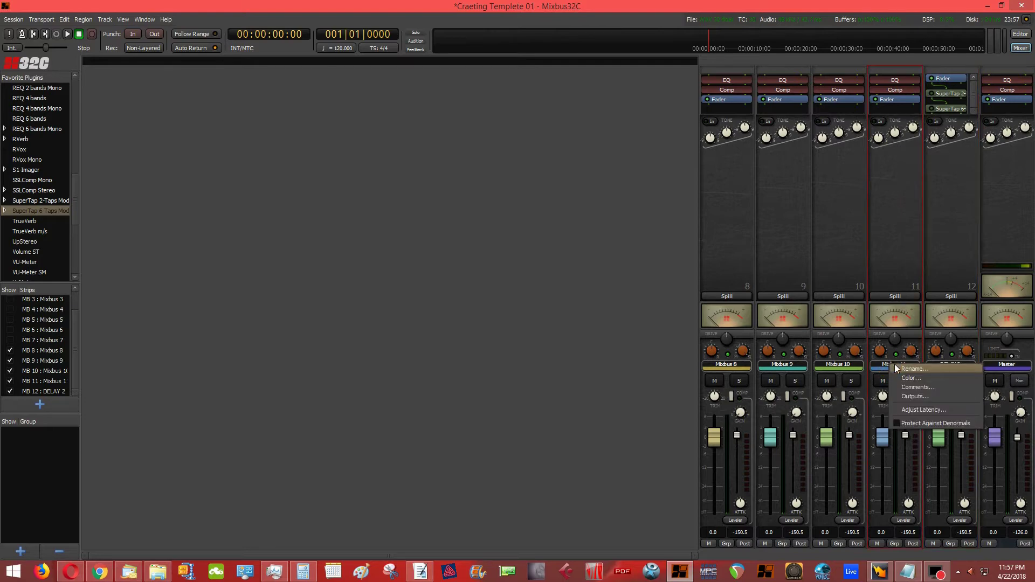
click(911, 371)
text(DELAY)
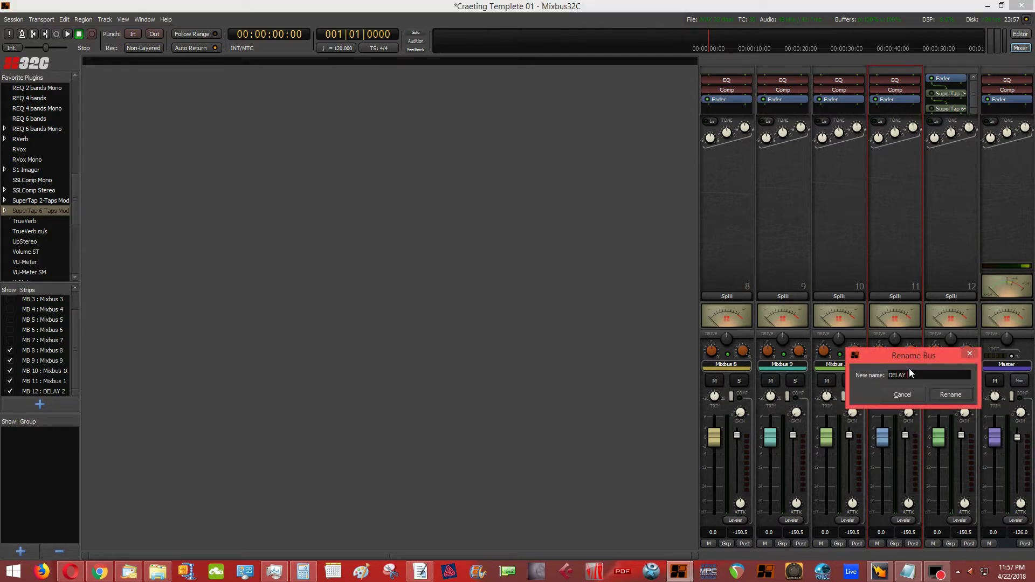
text( 1)
key(Return)
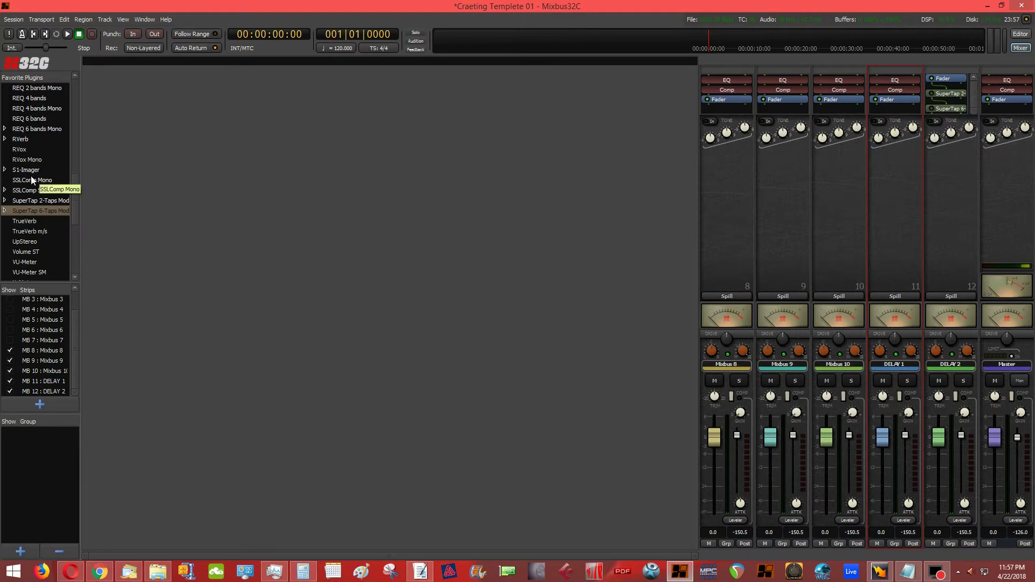
Step: Add the a-Delay favorite with its VOCAL DELAY 2 preset after the fader on the DELAY 1 bus
scroll(31, 178, up, 6)
scroll(30, 176, up, 5)
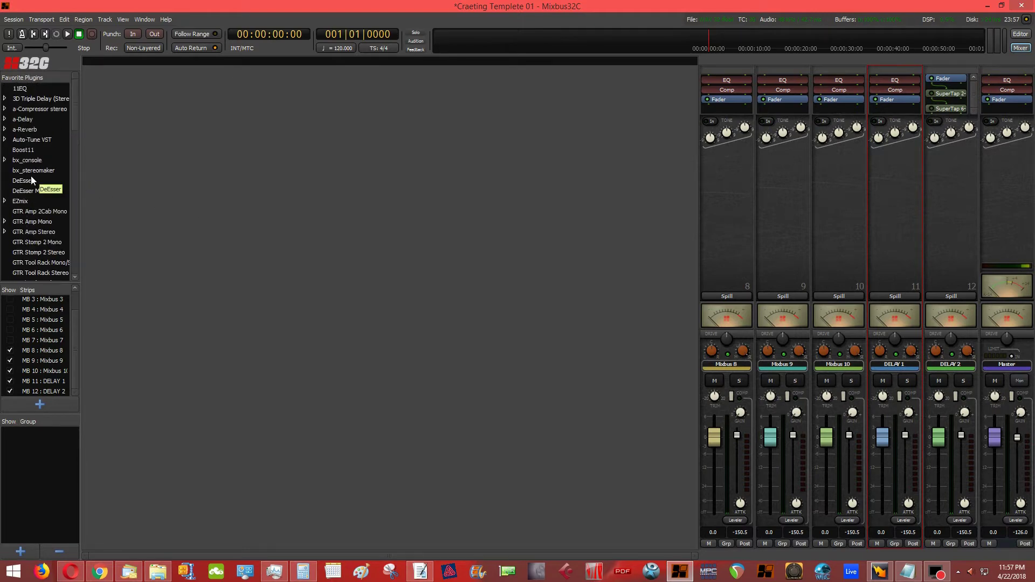
click(5, 119)
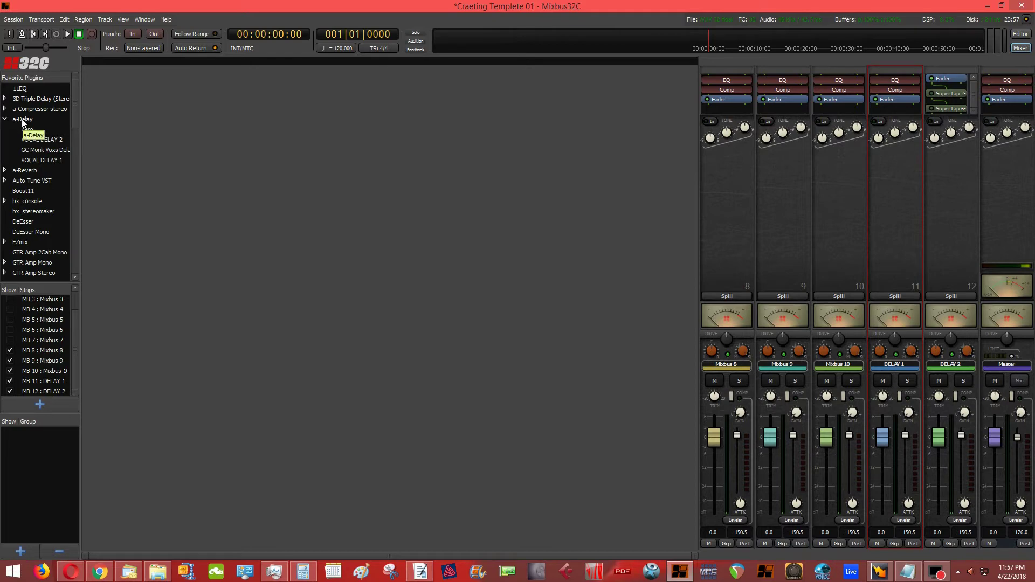
click(41, 141)
drag(41, 141, 892, 109)
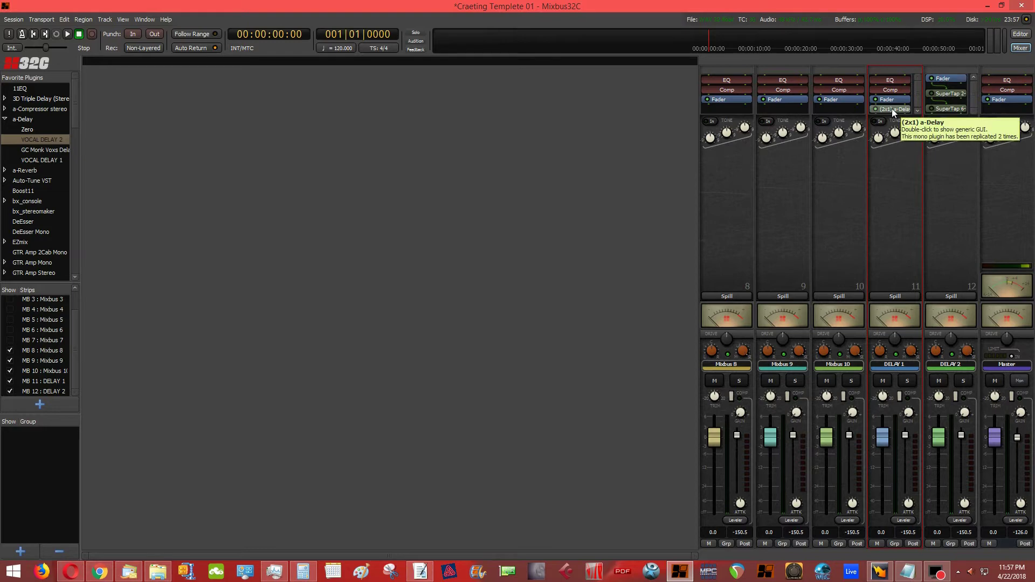
Step: Review the a-Delay settings on the DELAY 1 bus, close its window and deactivate the plugin
double_click(892, 108)
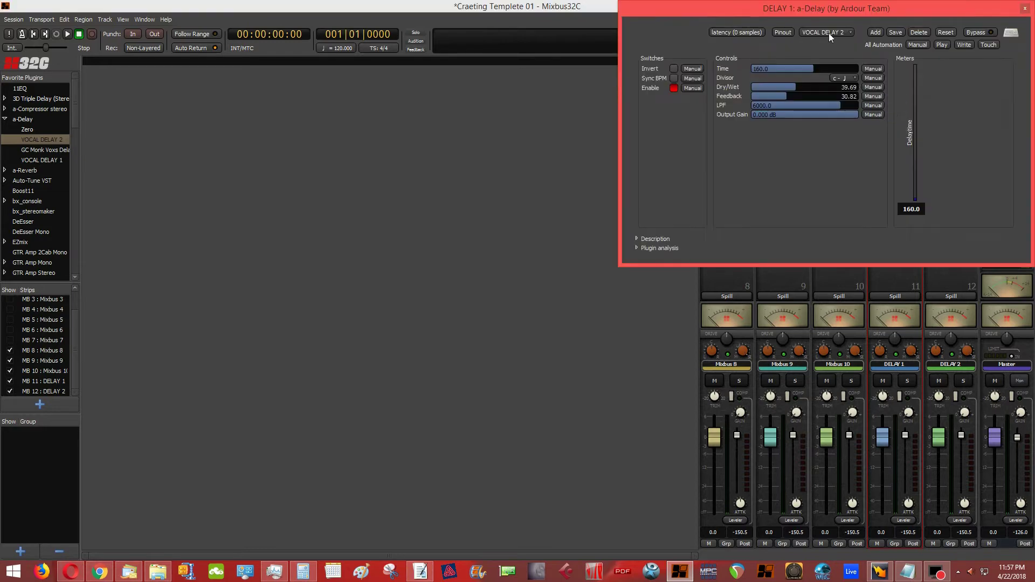
drag(824, 8, 498, 116)
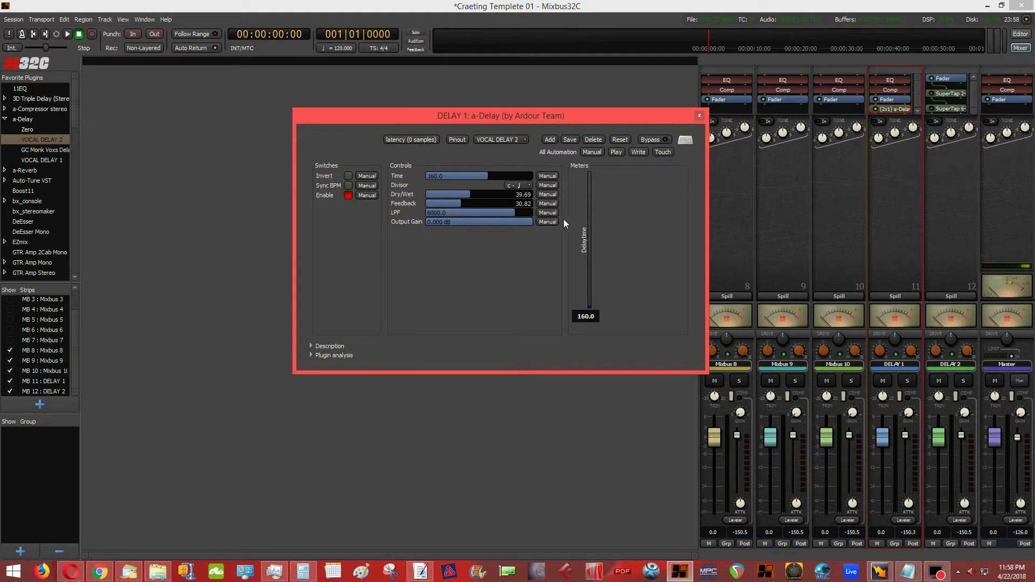
click(700, 117)
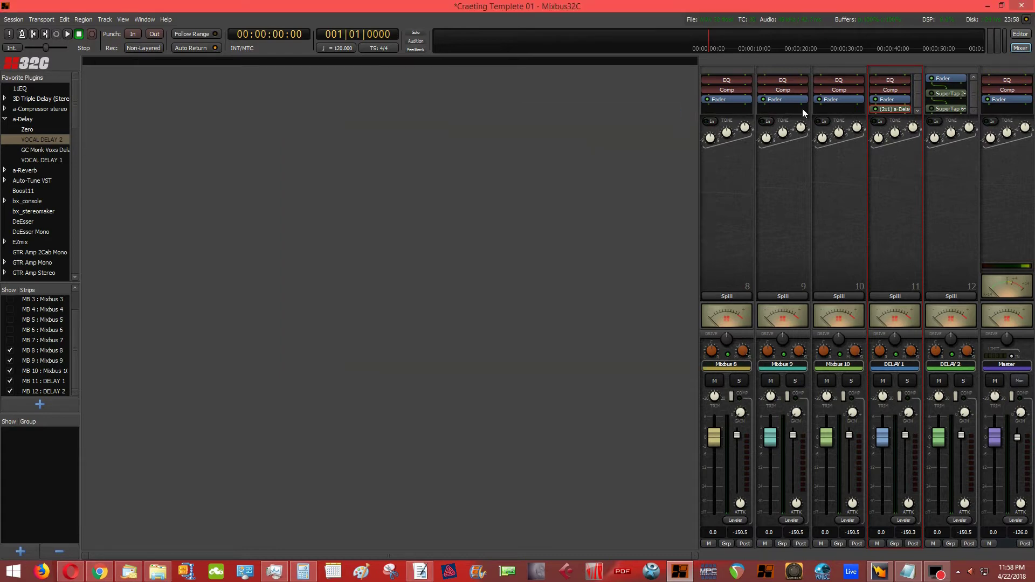
click(874, 109)
Step: Rename the Mixbus 10 bus as VOXS REVERB
click(839, 366)
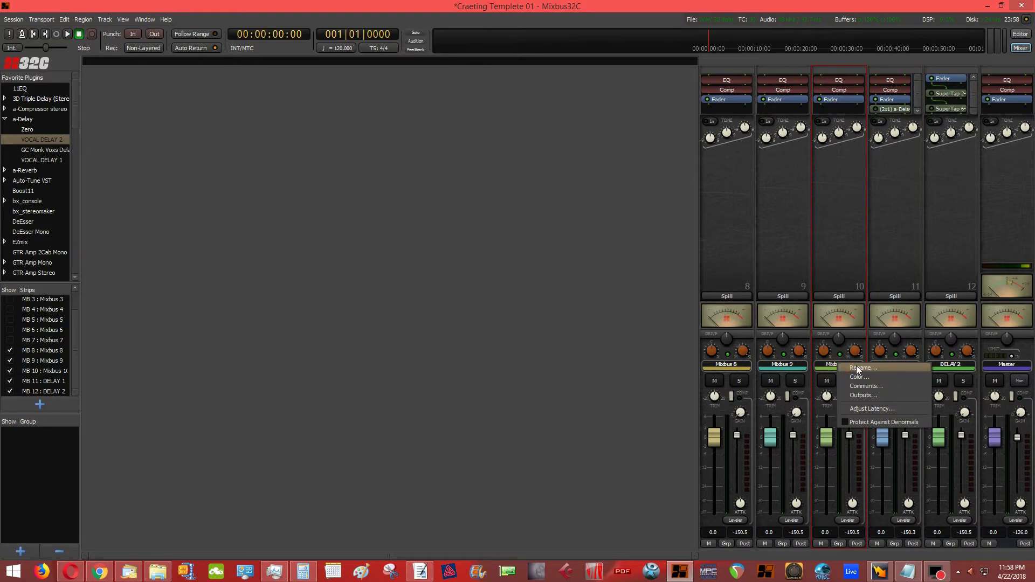
click(858, 369)
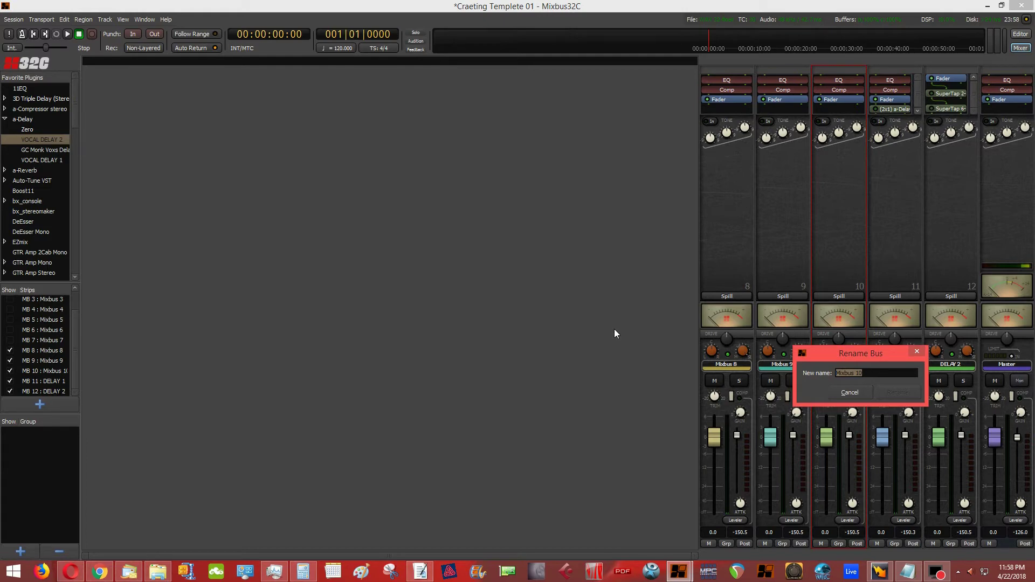
text(VOXS REVERB)
key(Return)
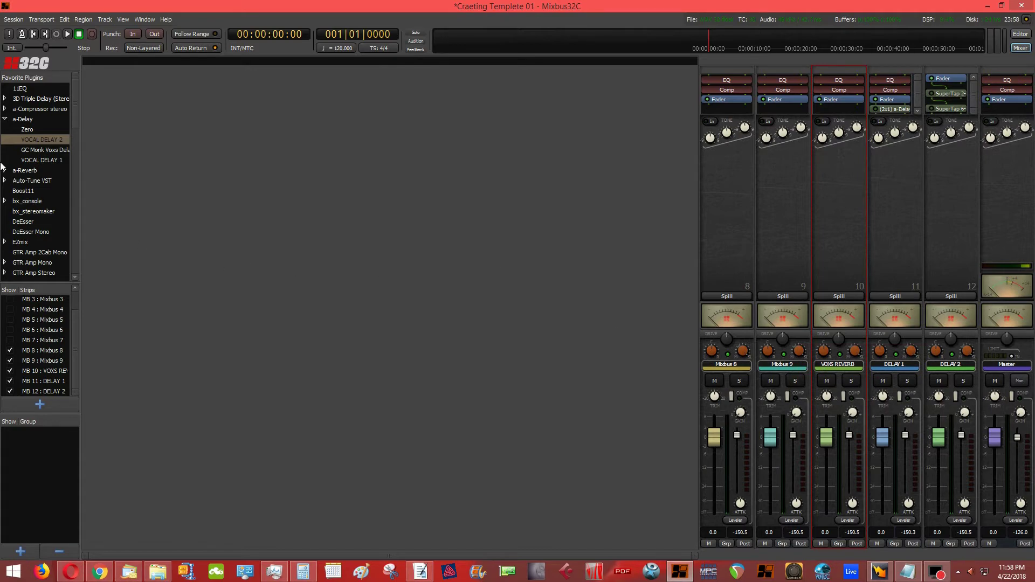
Step: Add the favorite plugin RVerb after the fader on the VOXS REVERB bus
click(7, 119)
scroll(31, 178, down, 10)
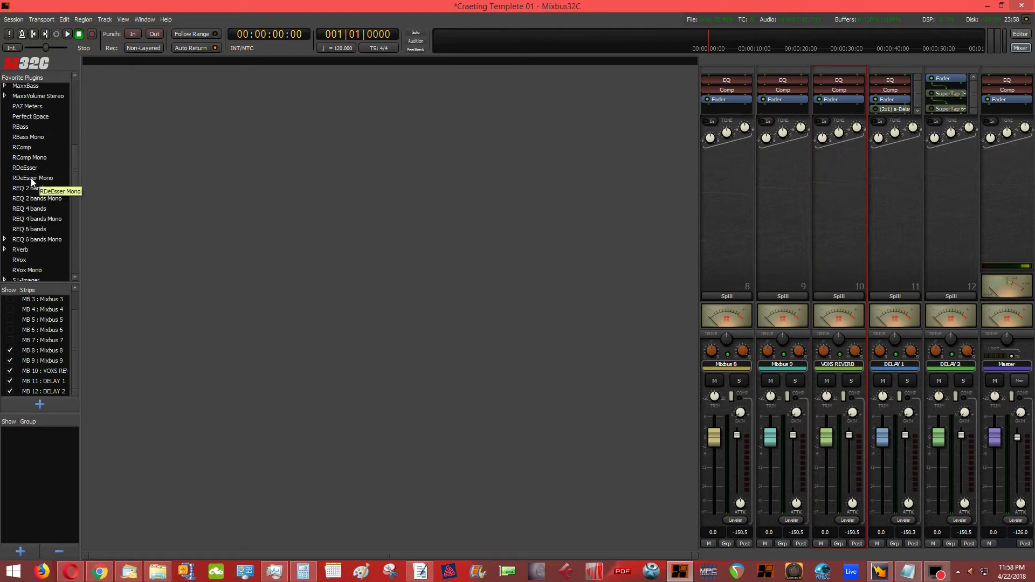
scroll(30, 179, down, 1)
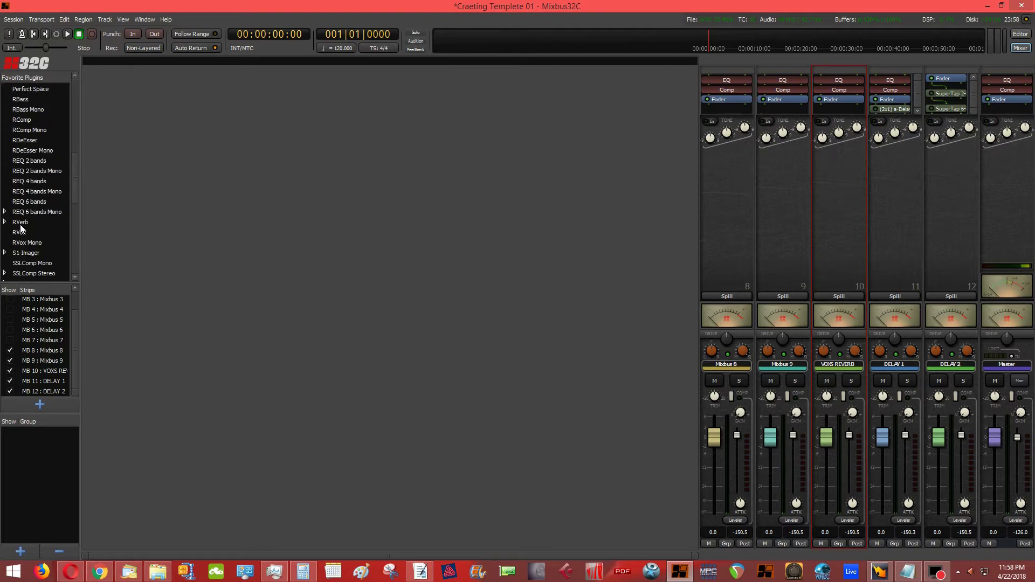
drag(22, 225, 841, 112)
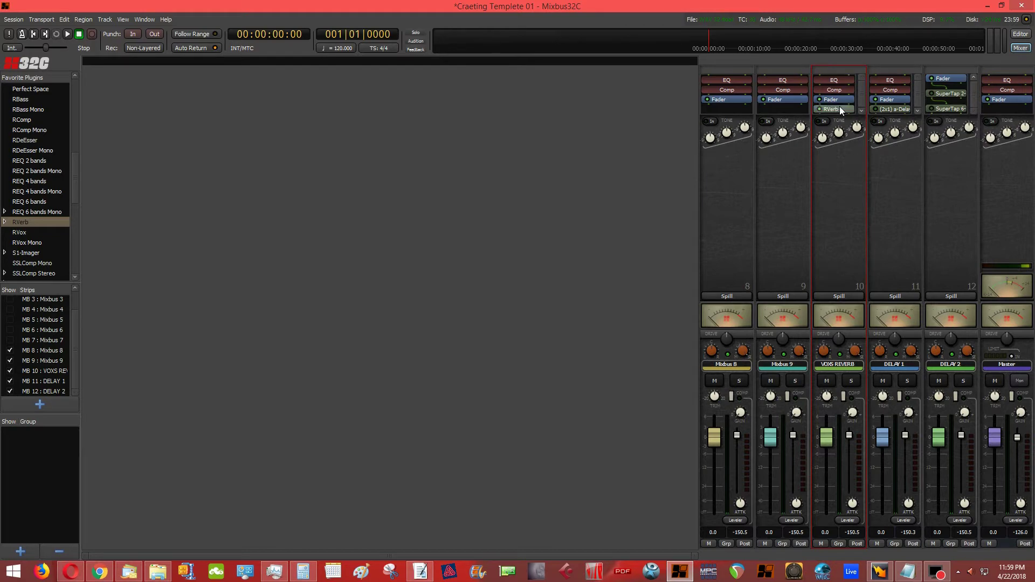
Step: Load the Vocal Plate factory preset from the Plates category into RVerb on the VOXS REVERB bus and close the plugin window
double_click(836, 110)
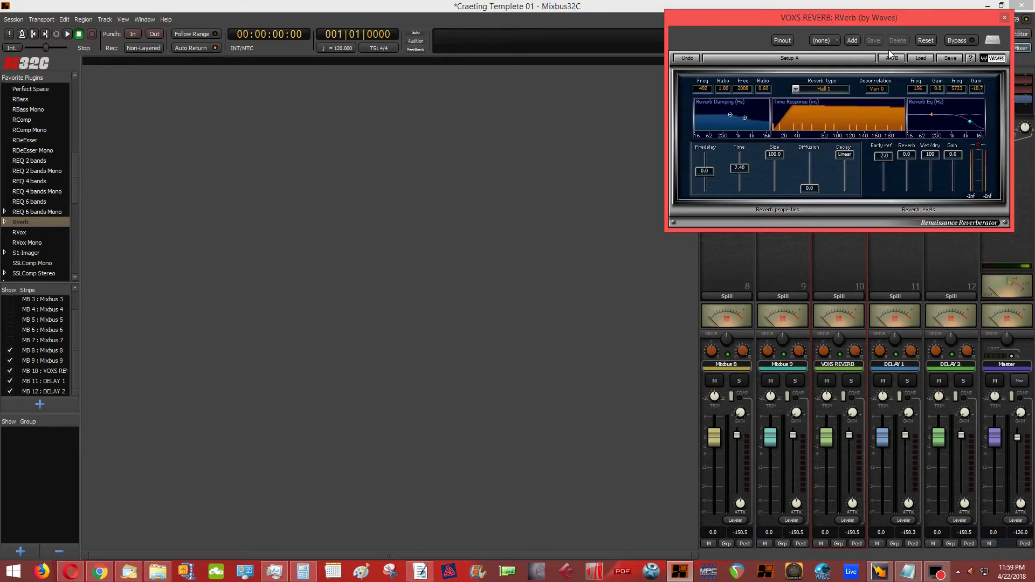
click(922, 59)
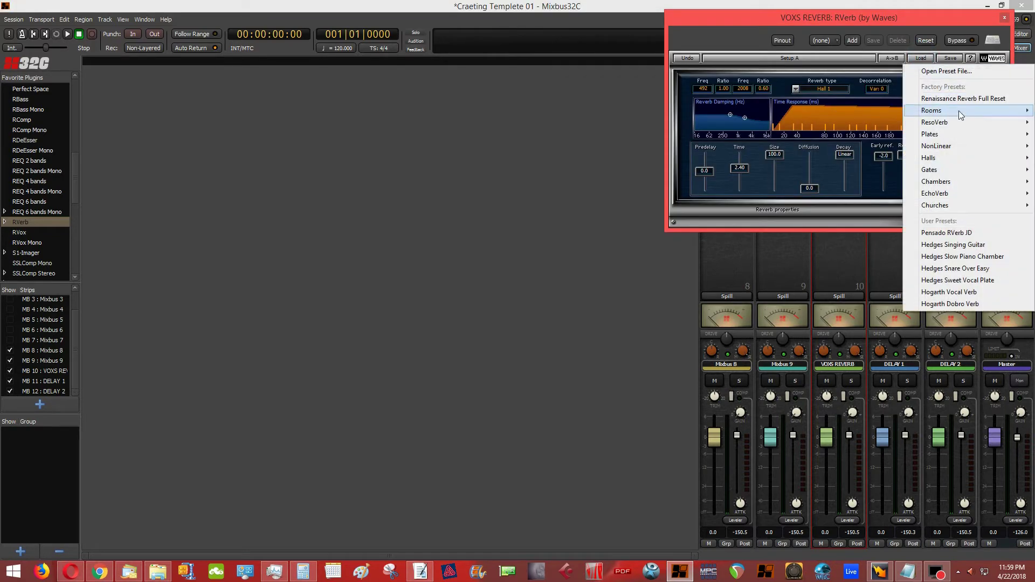
mouse_move(962, 133)
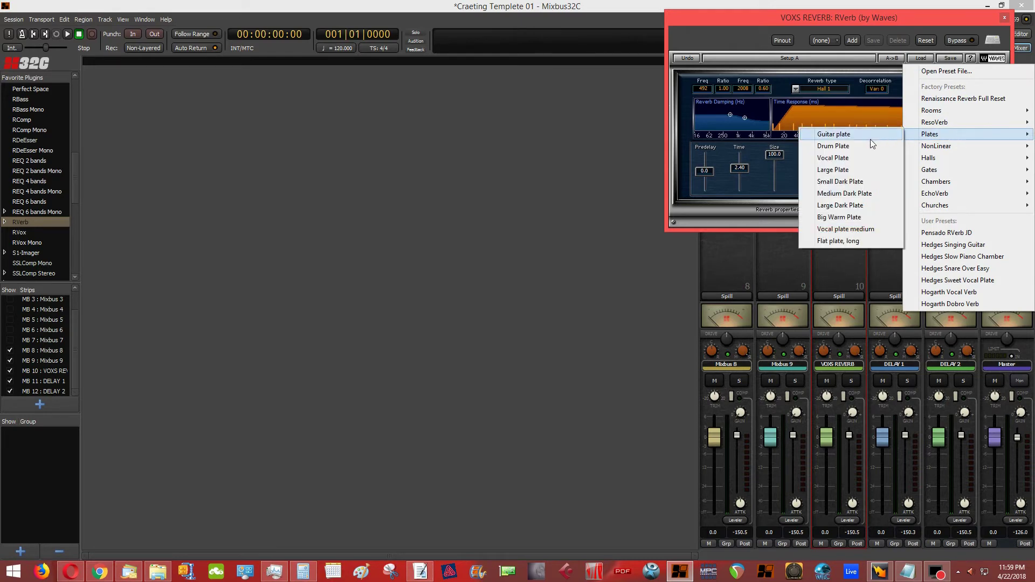
click(846, 163)
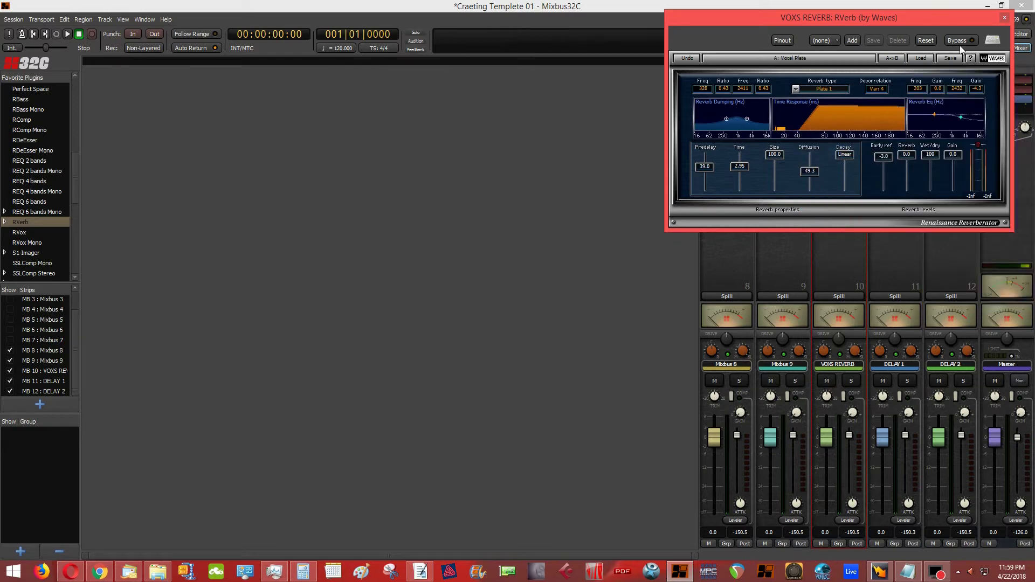
click(1003, 19)
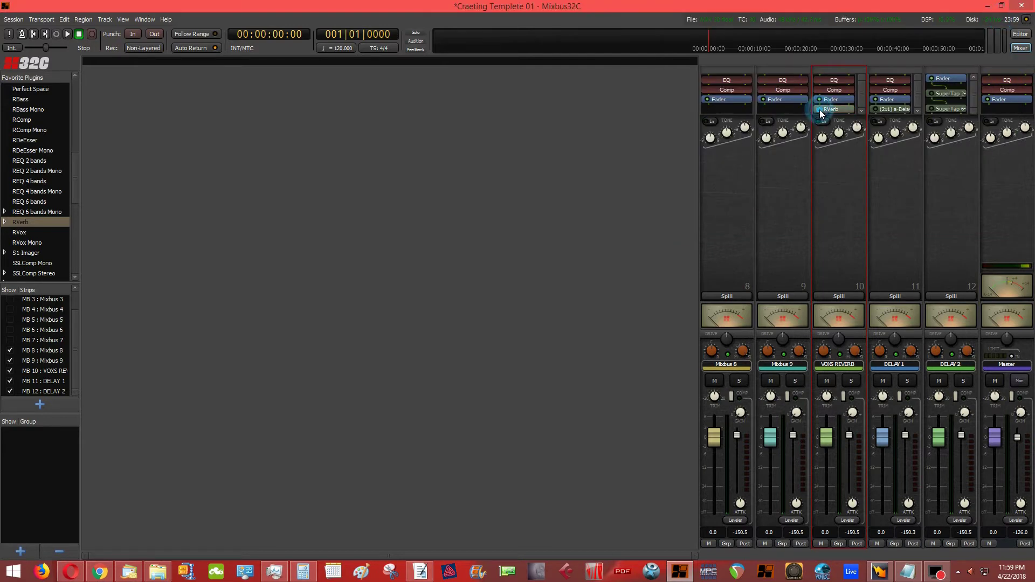
Step: Rename the Mixbus 9 bus as REVERB
click(778, 364)
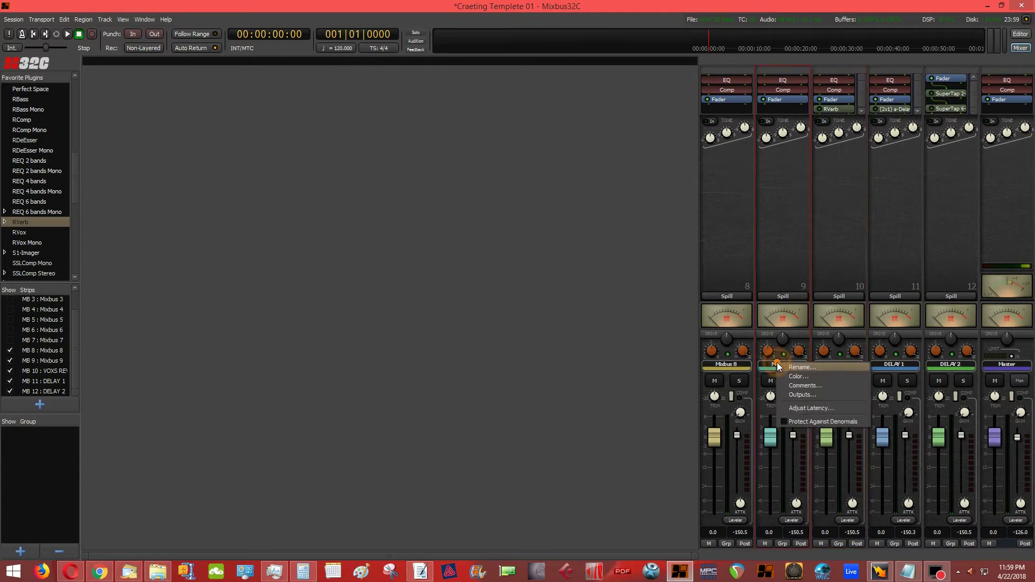
click(798, 367)
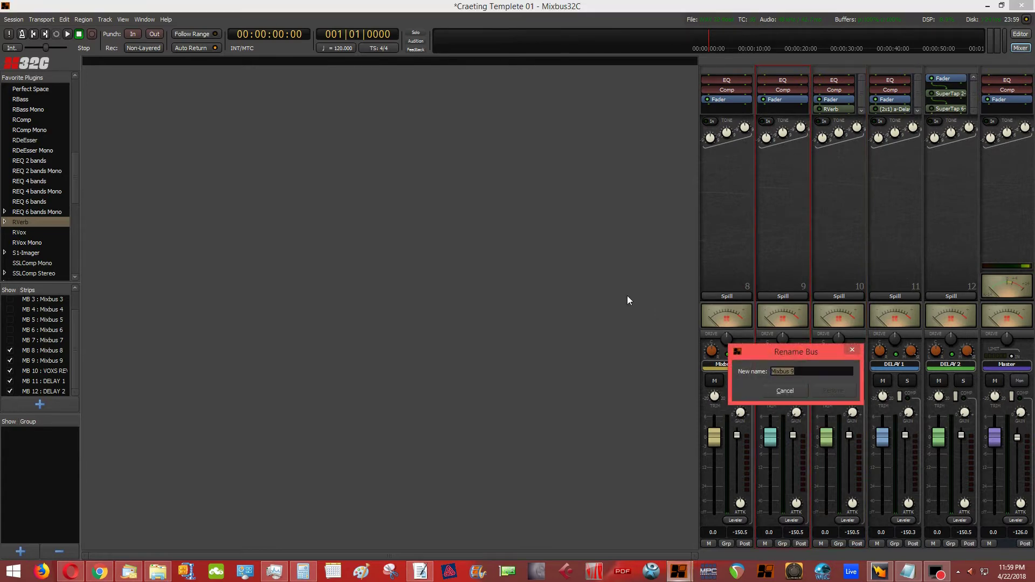
text(REVERB)
key(Return)
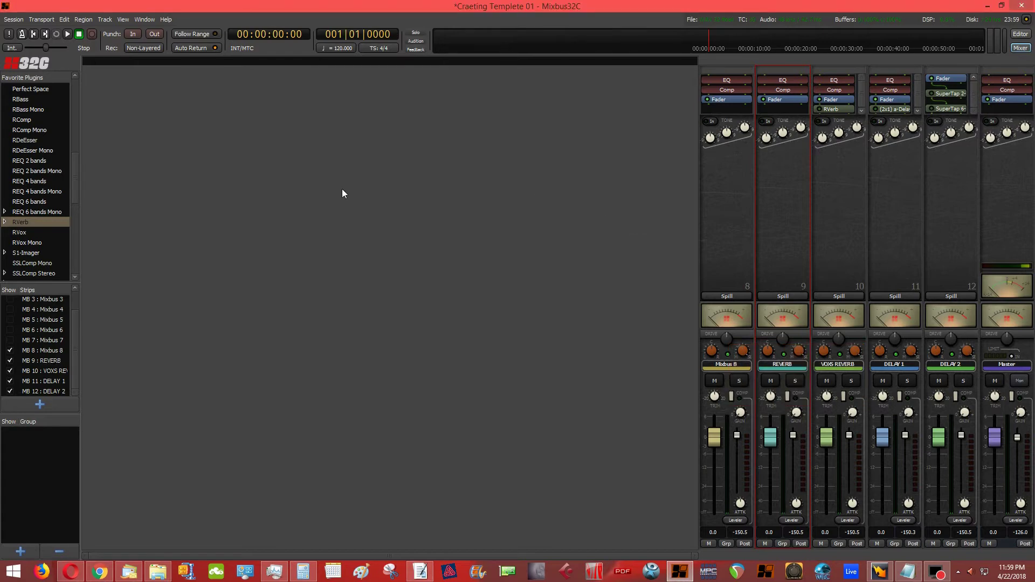
Step: Add the favorite plugin a-Reverb after the fader on the REVERB bus
scroll(39, 173, up, 6)
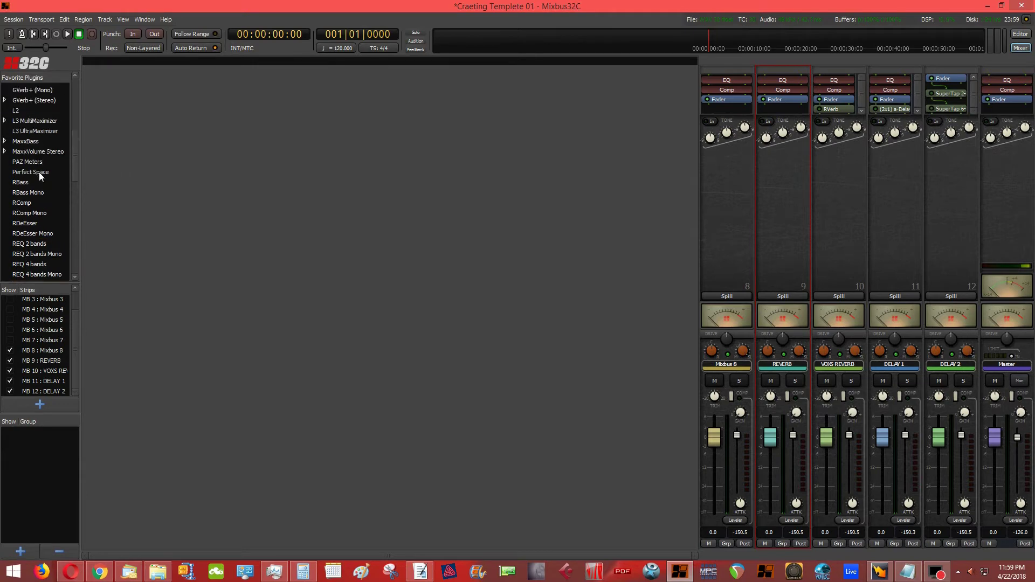
scroll(39, 173, up, 3)
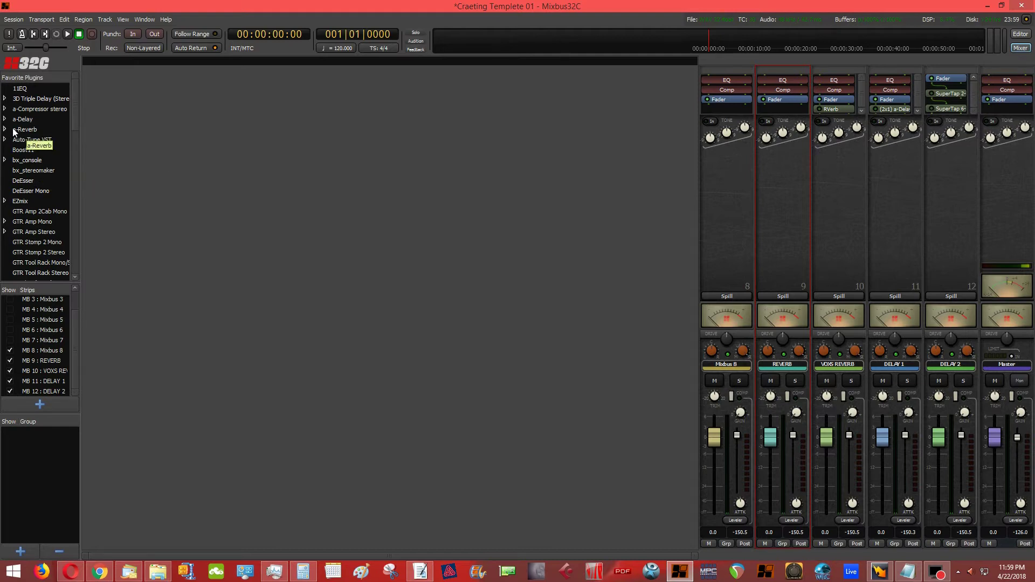
drag(18, 134, 792, 108)
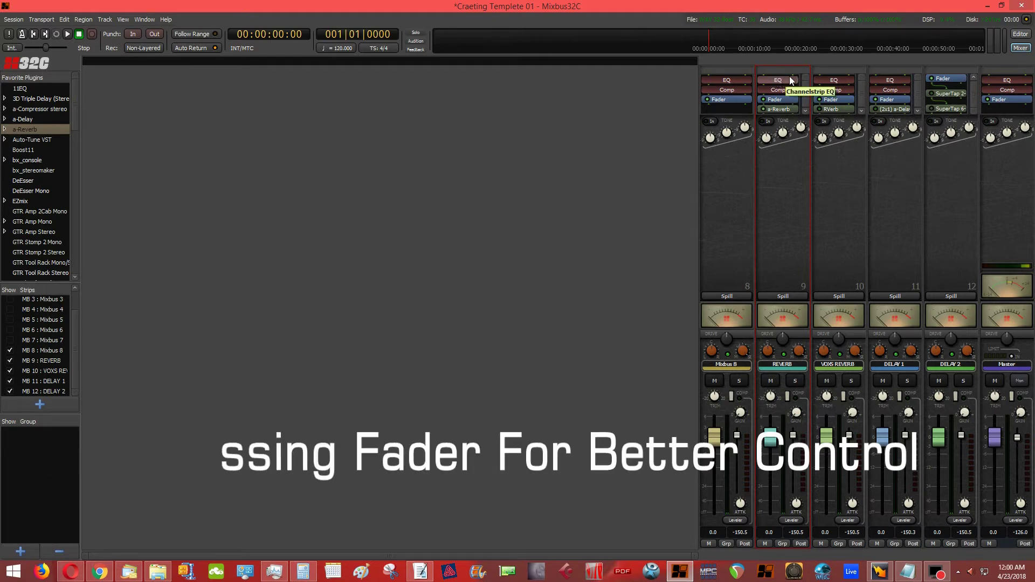
Step: Review the a-Reverb settings on the REVERB bus, close its window and deactivate the plugin
double_click(783, 109)
drag(773, 57, 587, 137)
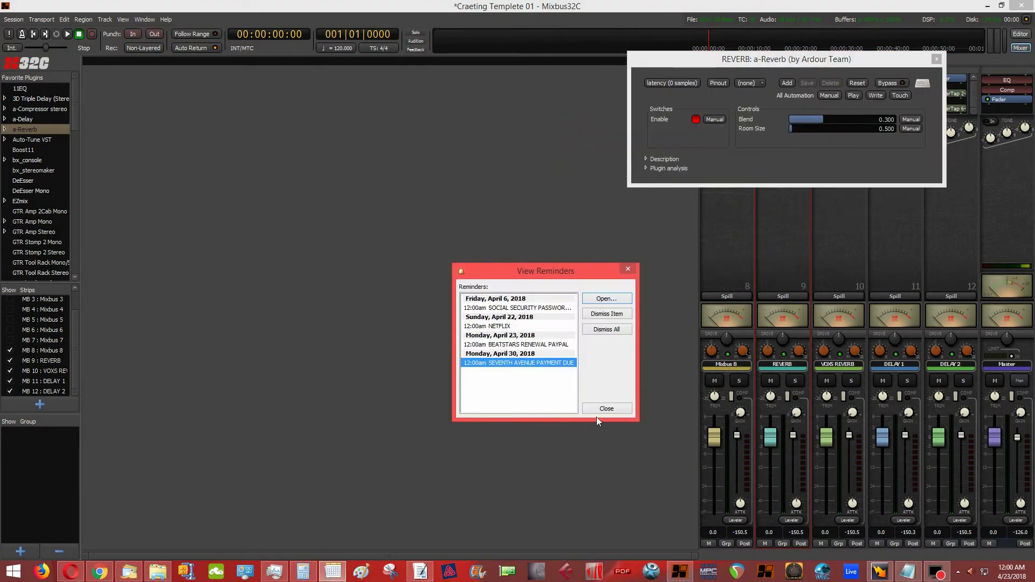
click(606, 409)
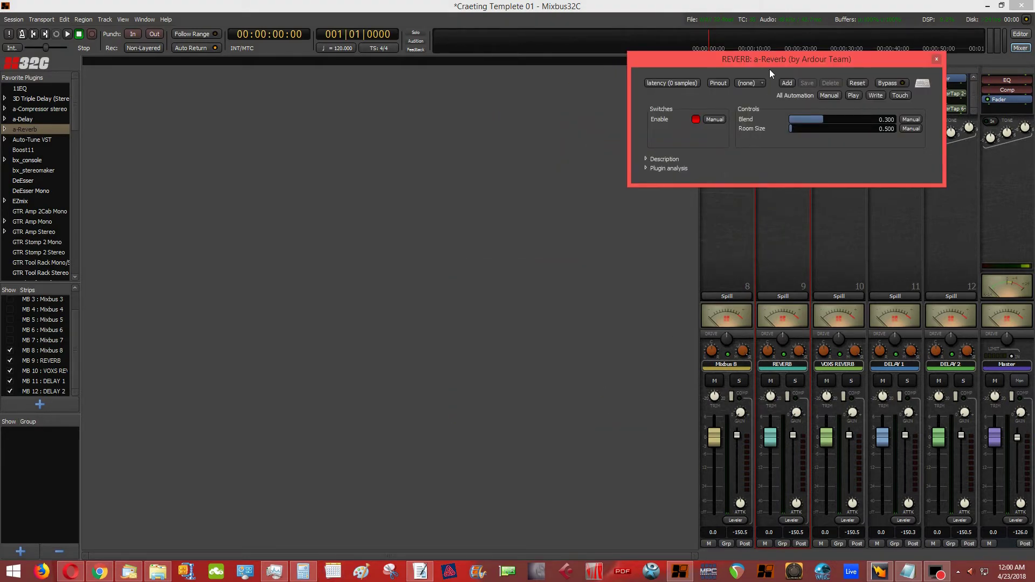
drag(771, 60, 514, 177)
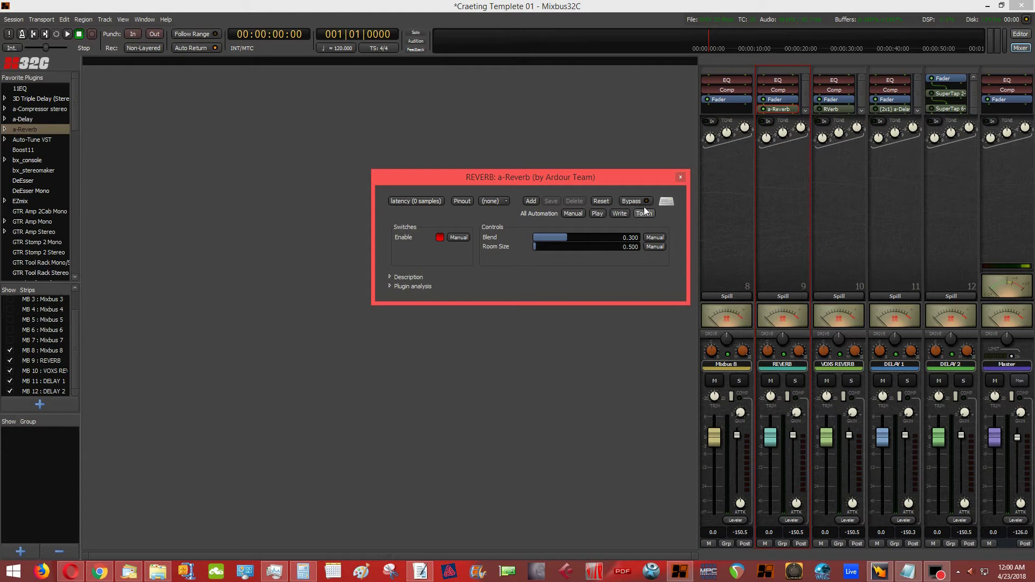
click(681, 178)
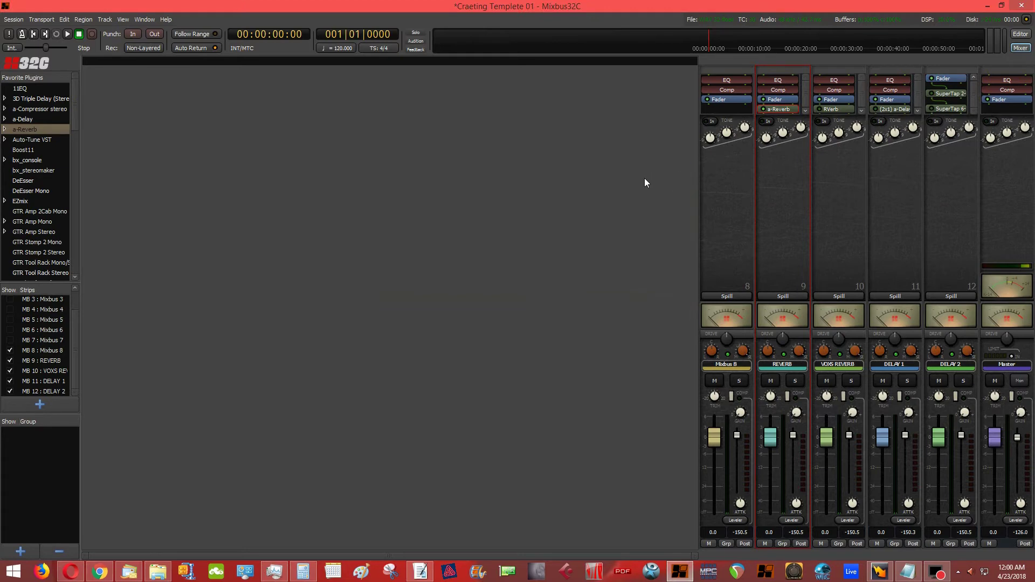
click(761, 110)
Step: Rename the Mixbus 8 bus as DRUM REVERB
click(726, 364)
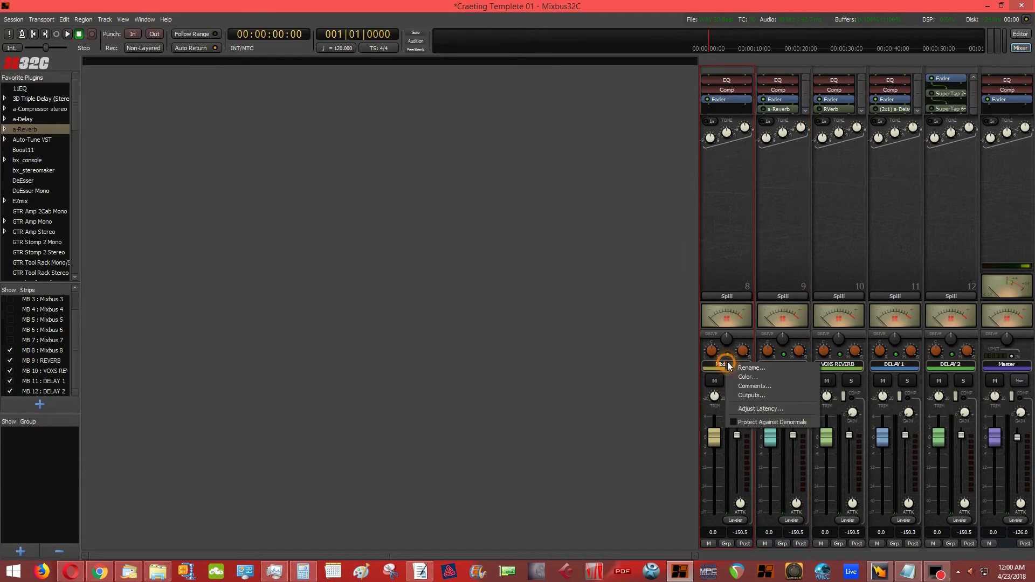
click(749, 369)
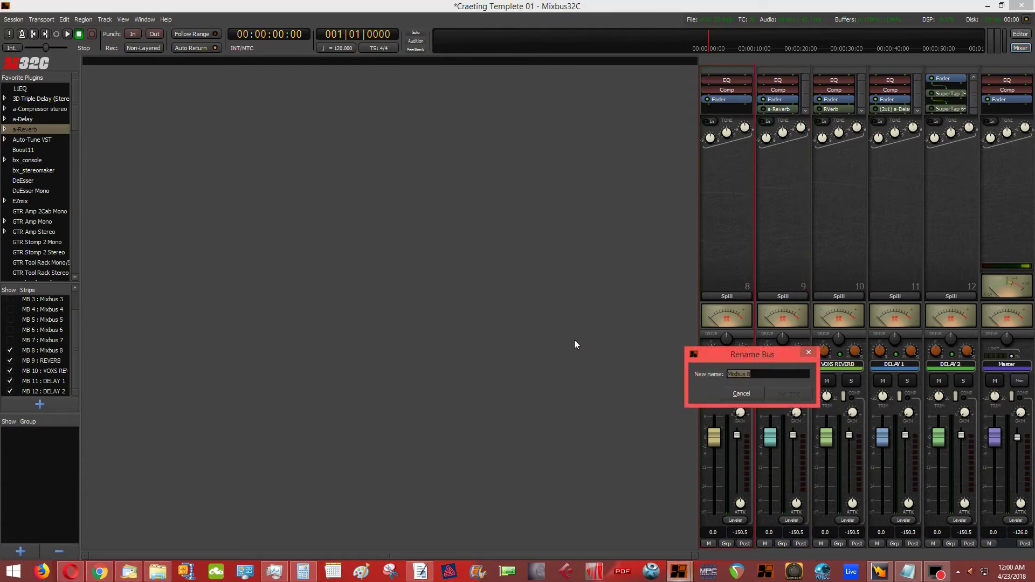
text(DRUM REVERB)
key(Return)
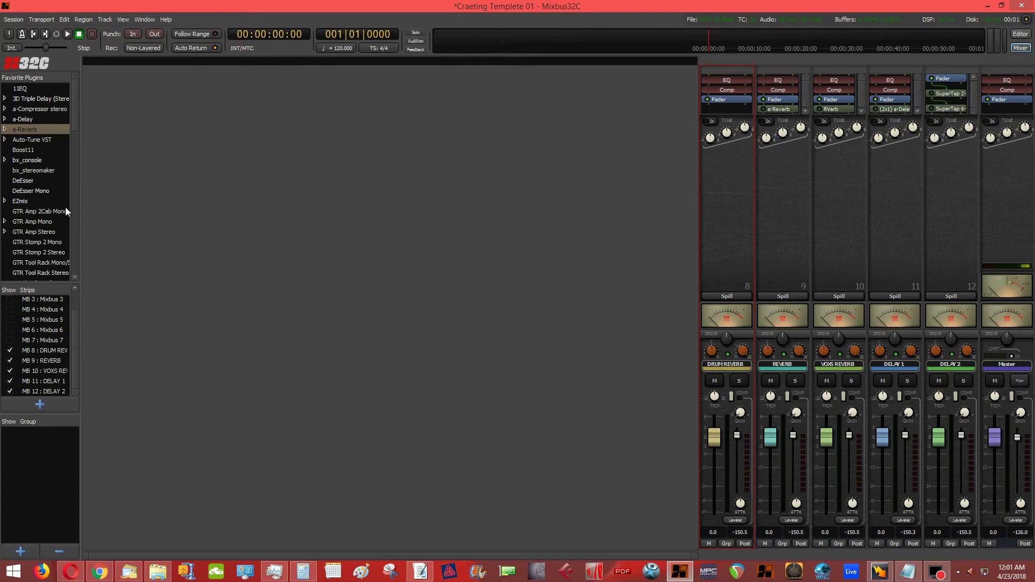
Step: Add the favorite plugin RVerb after the fader on the DRUM REVERB bus
scroll(38, 181, down, 5)
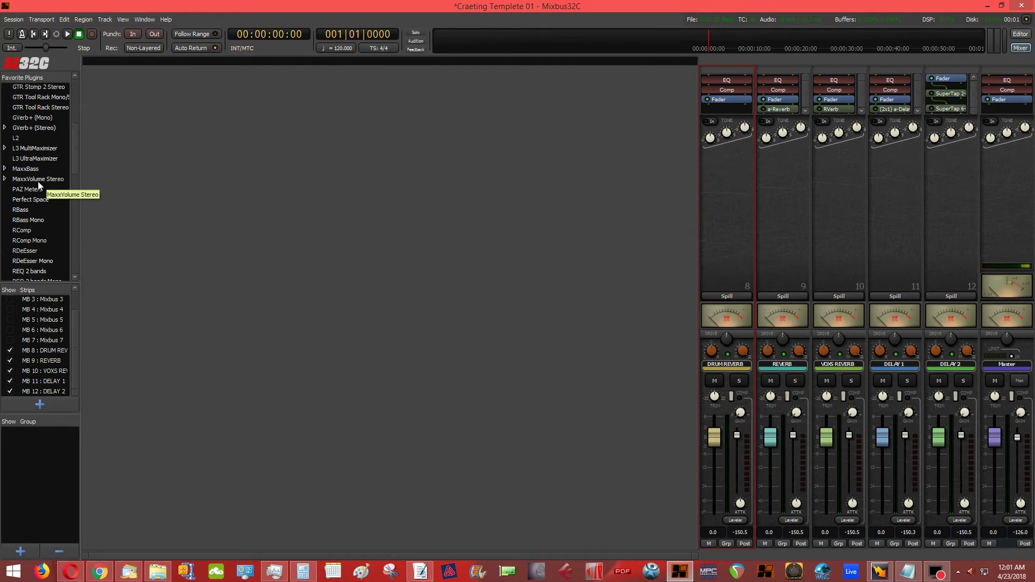
scroll(41, 185, down, 4)
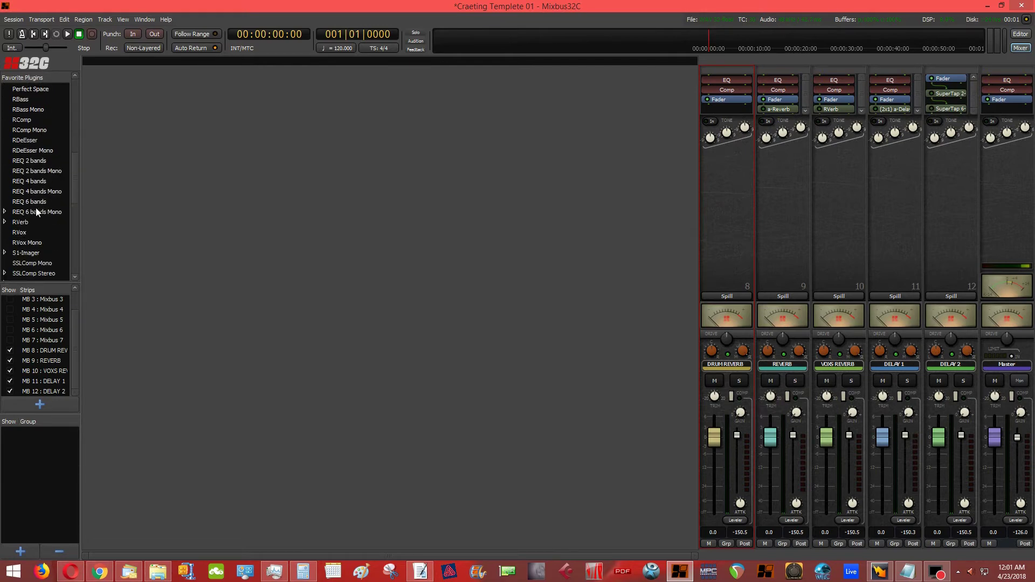
click(19, 221)
drag(33, 224, 731, 107)
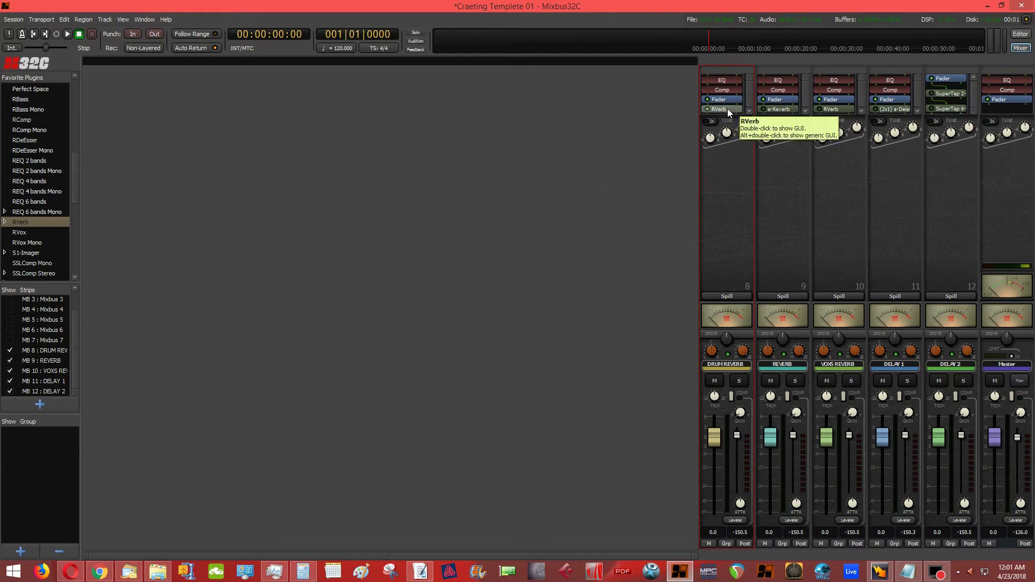
Step: Load the factory plate preset Drum Plate in the DRUM REVERB bus's RVerb, close its window and deactivate the plugin
double_click(727, 109)
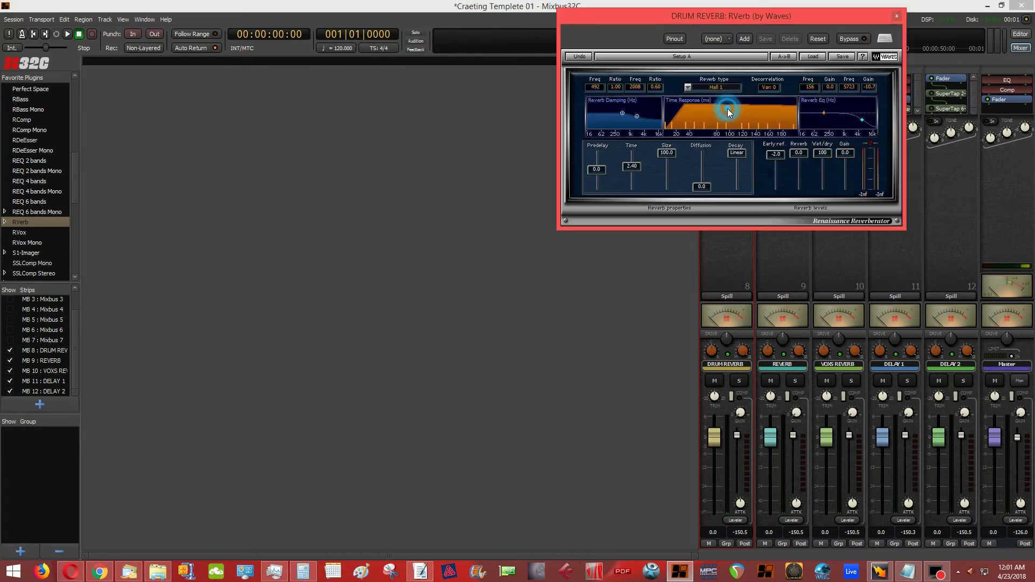
click(813, 56)
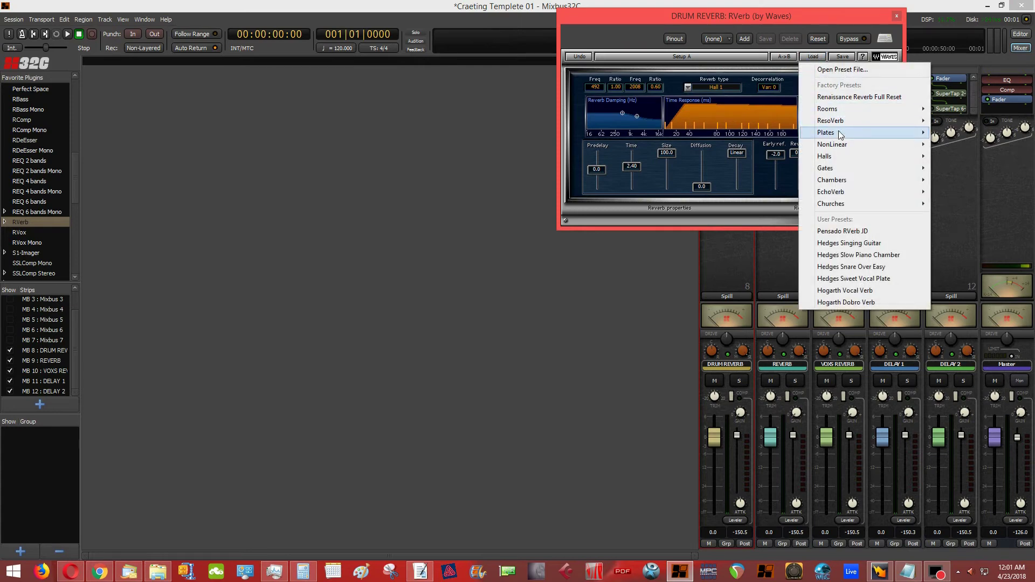
mouse_move(841, 134)
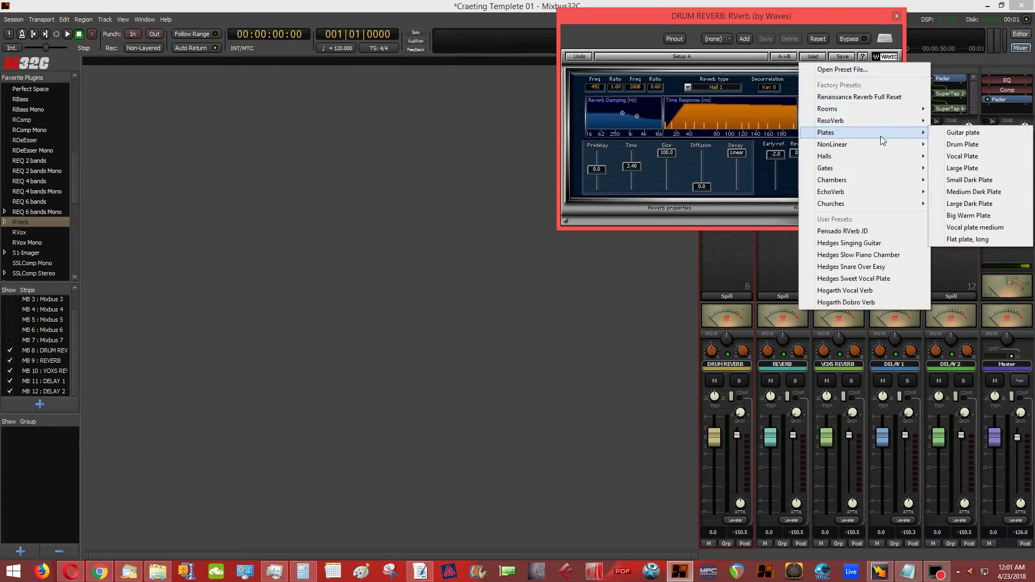
click(966, 144)
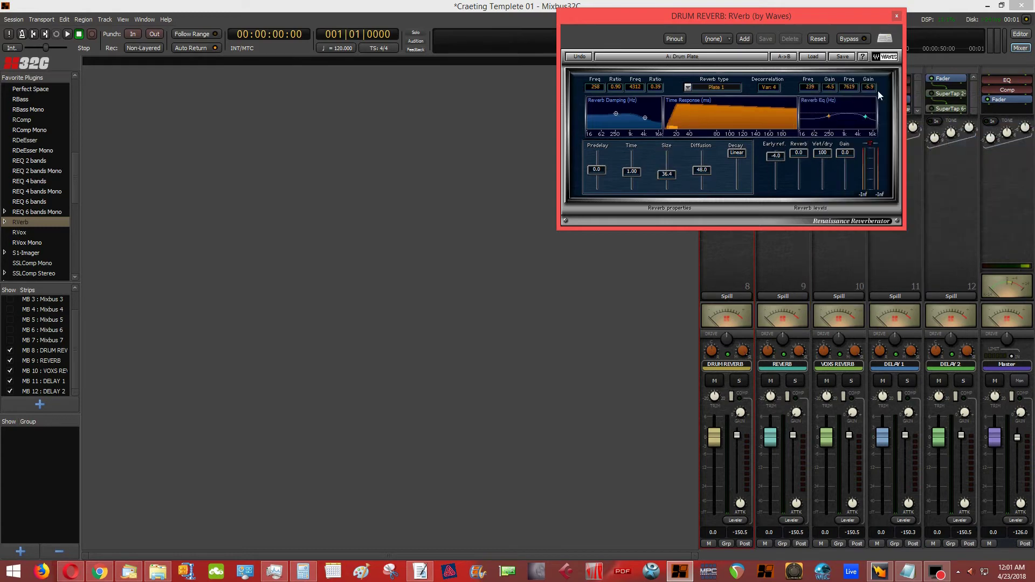
click(897, 15)
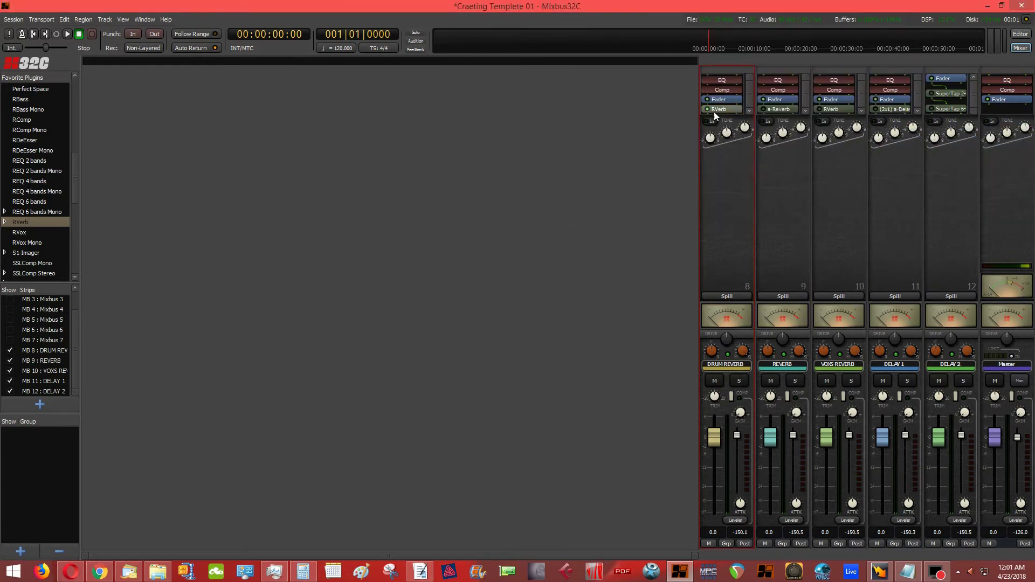
click(708, 109)
Step: Widen the favorite plugins list and add XT-LC Lookahead Compressor (Stereo) between EQ and Comp on the Master strip
scroll(30, 177, up, 3)
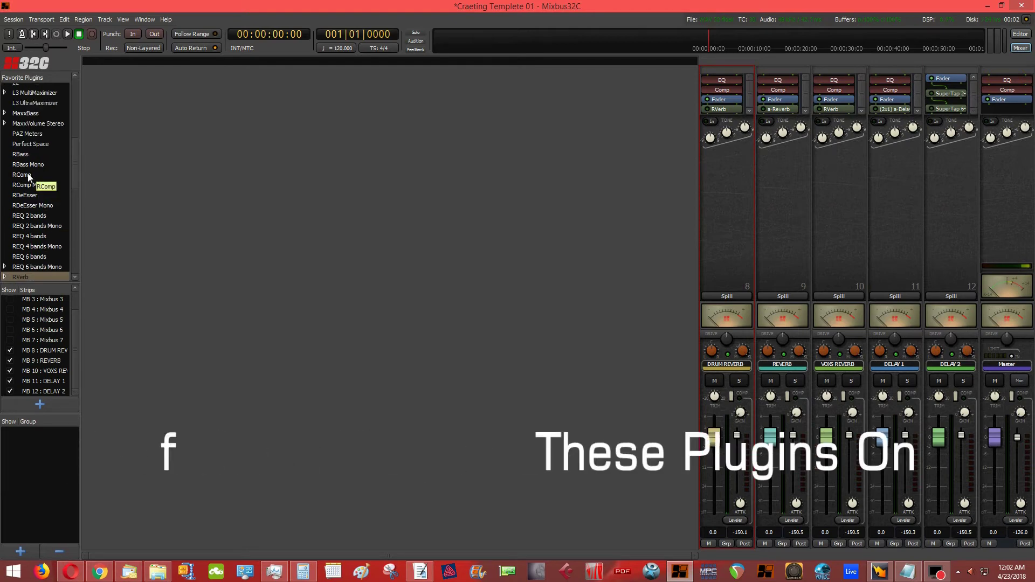
scroll(28, 175, up, 8)
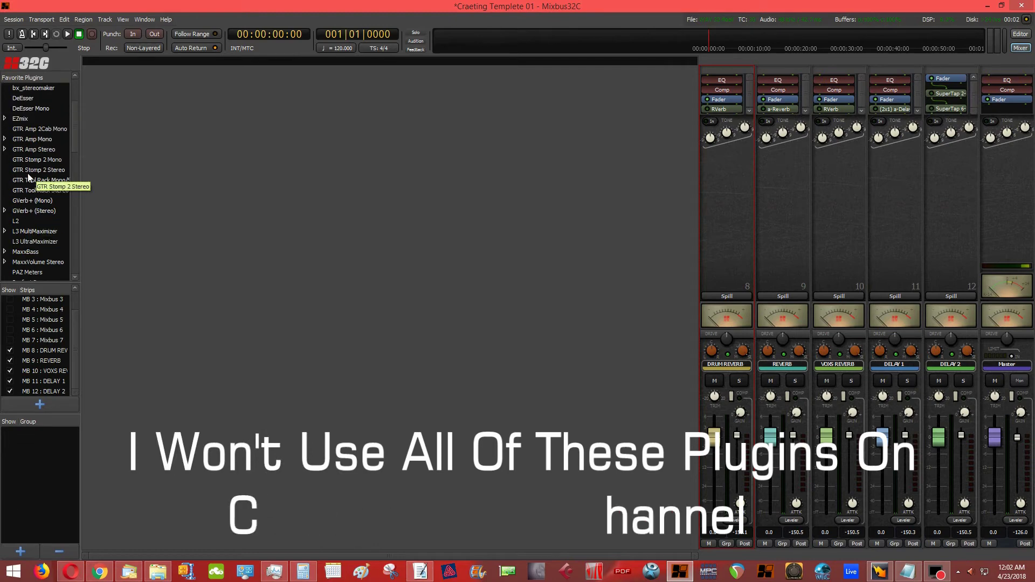
scroll(29, 178, up, 2)
scroll(28, 175, down, 10)
scroll(28, 175, down, 5)
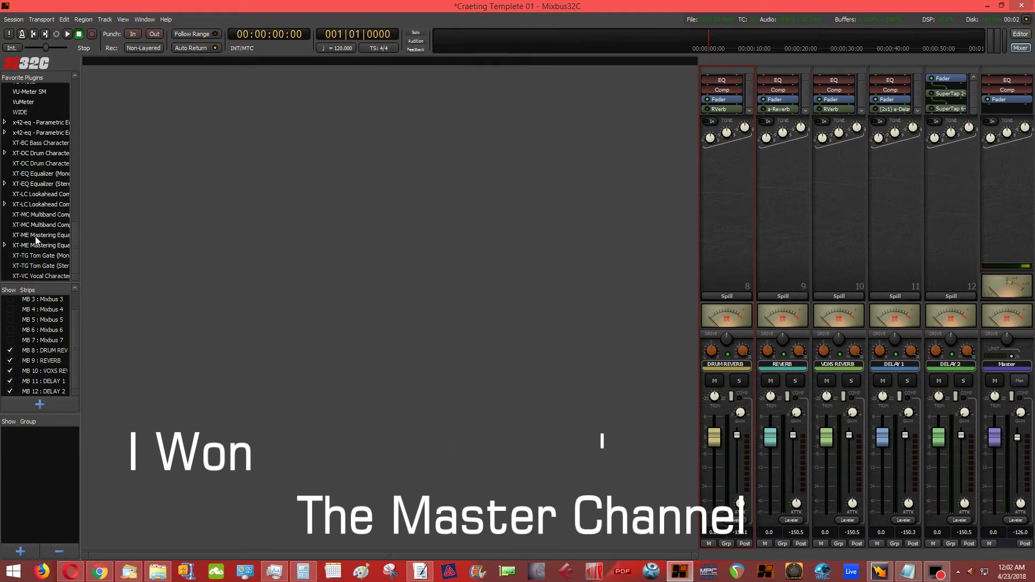
drag(81, 203, 112, 209)
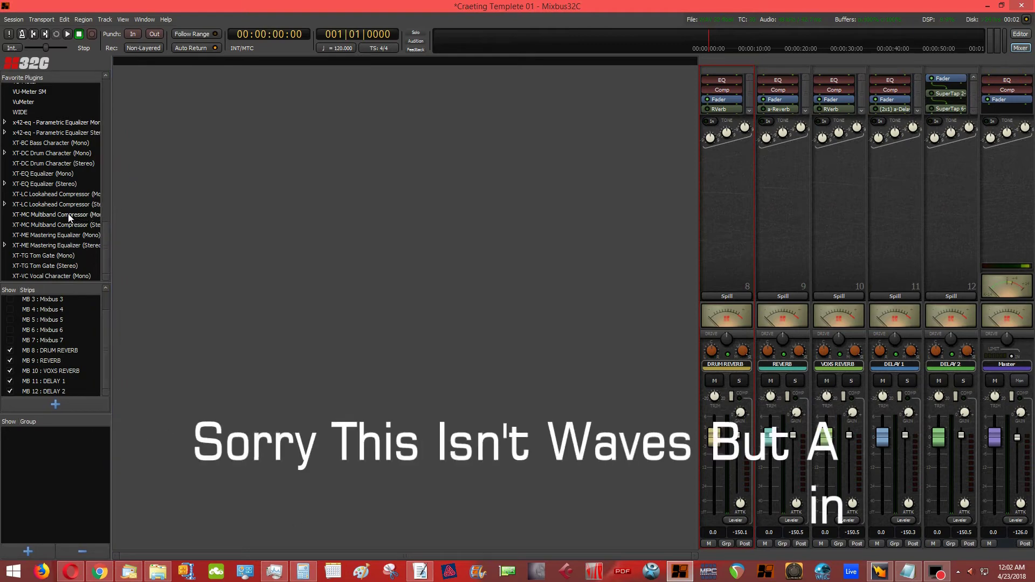
drag(61, 205, 1011, 96)
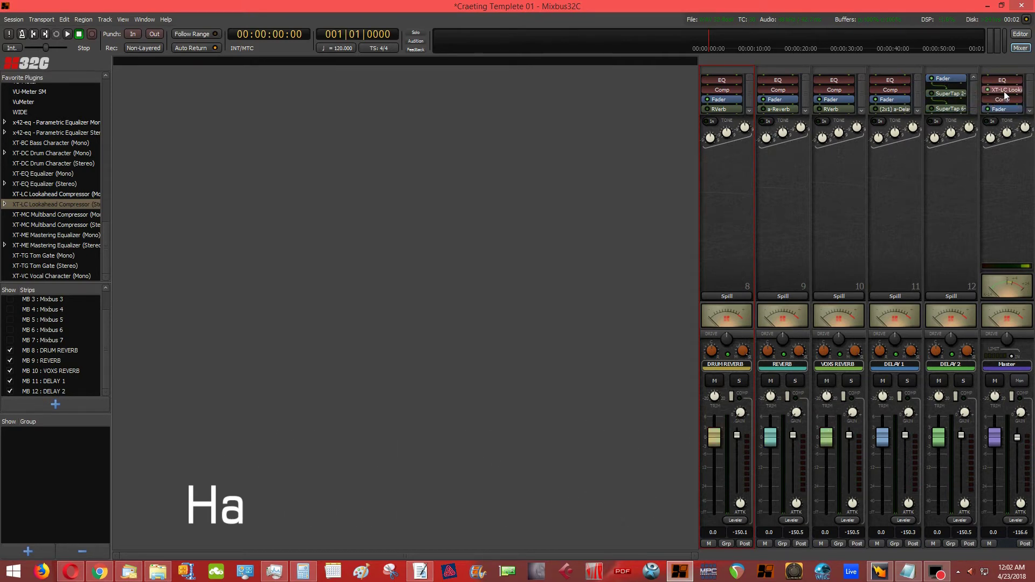
Step: Load the Final Mixing preset in the Master's XT-LC Lookahead Compressor and close its window
double_click(1005, 91)
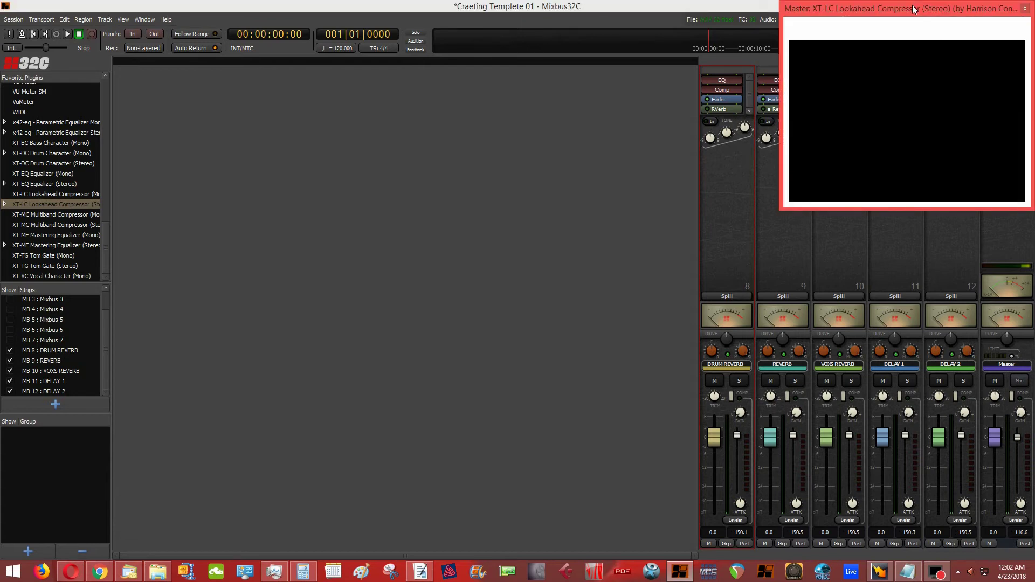
drag(913, 10, 615, 130)
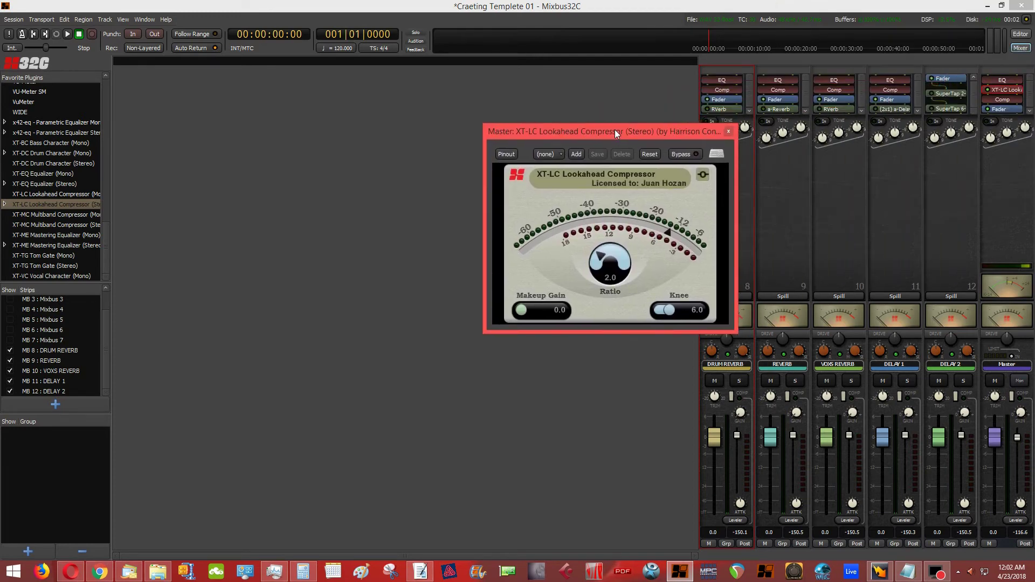
click(561, 155)
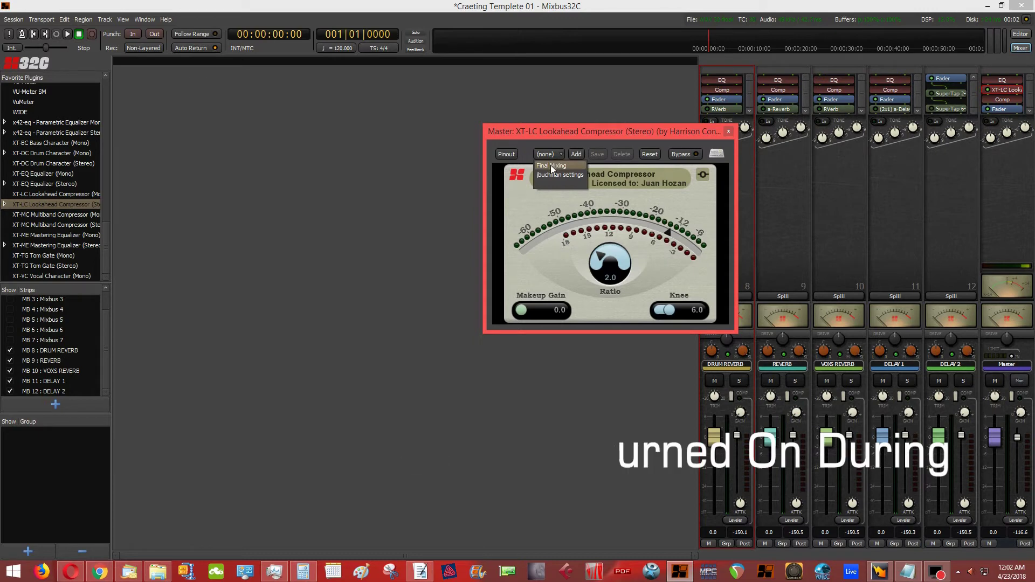
click(551, 166)
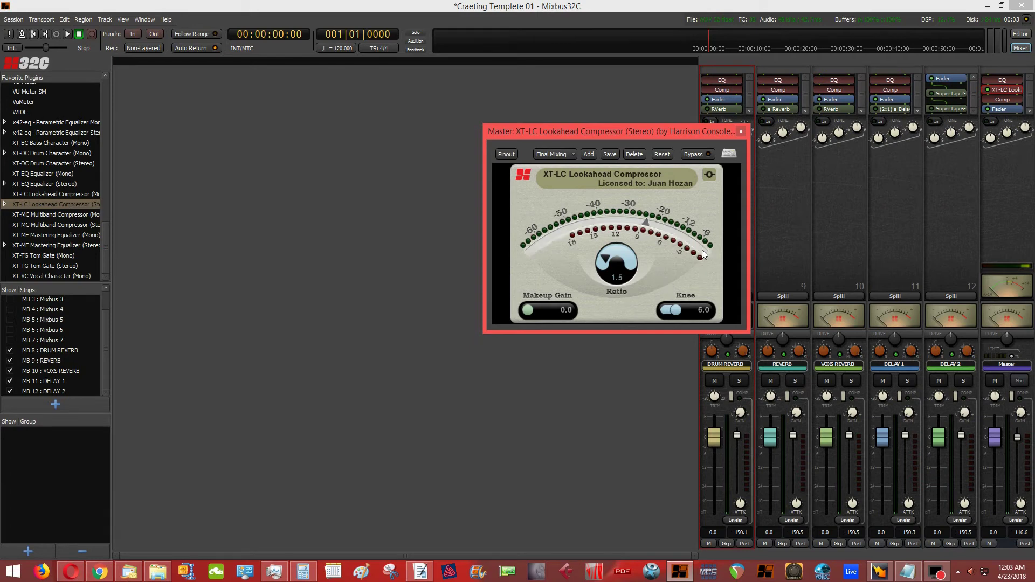
click(742, 131)
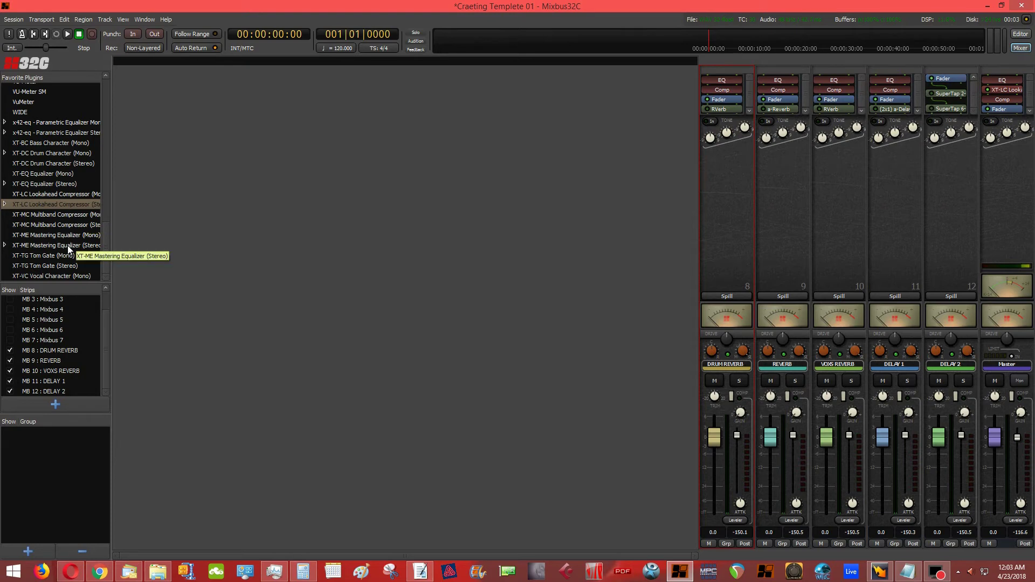
Step: Add XT-ME Mastering Equalizer (Stereo) before the EQ on the Master strip and load its Final Mixing preset
drag(68, 249, 1004, 81)
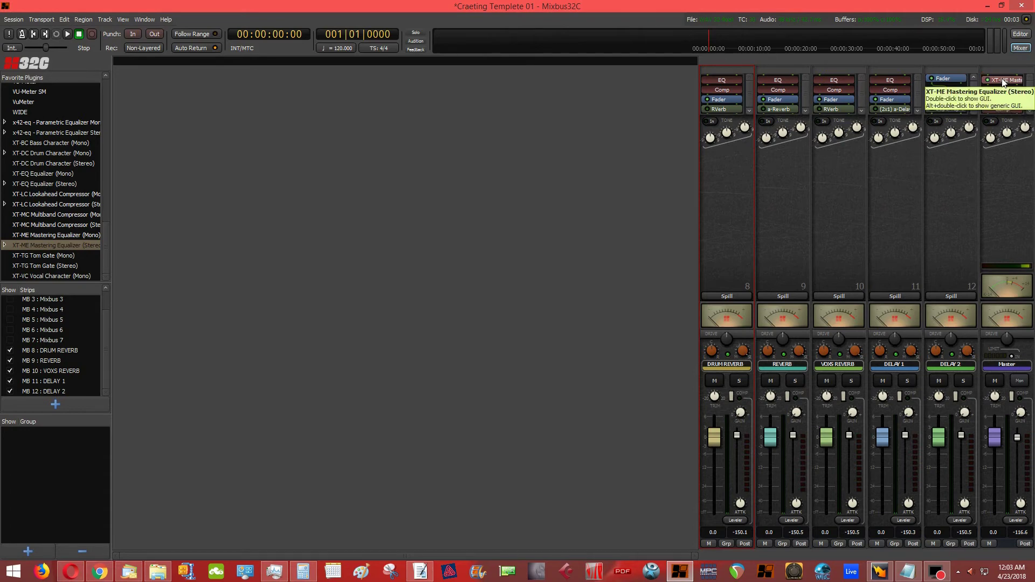
double_click(1004, 81)
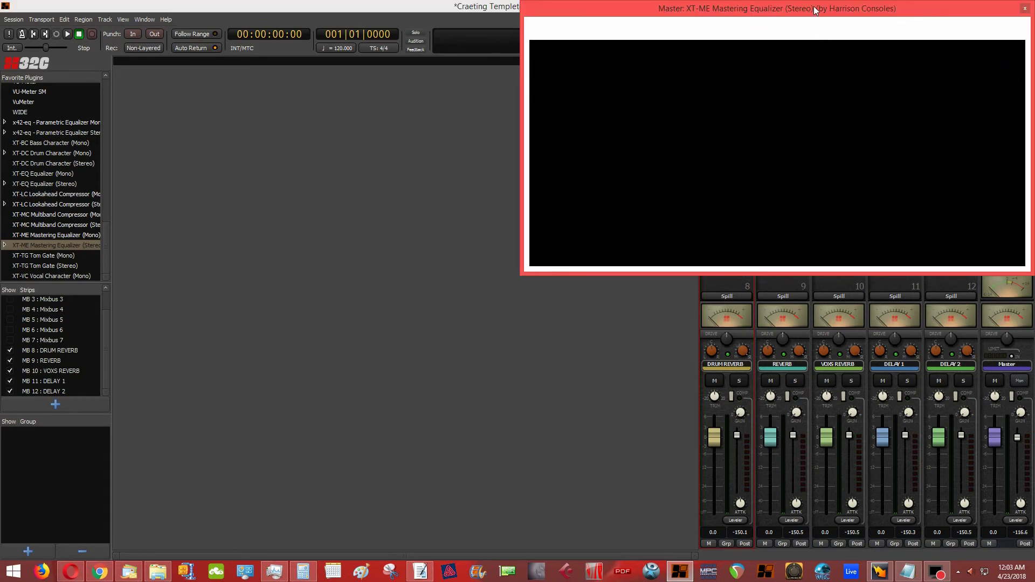
drag(816, 11, 600, 71)
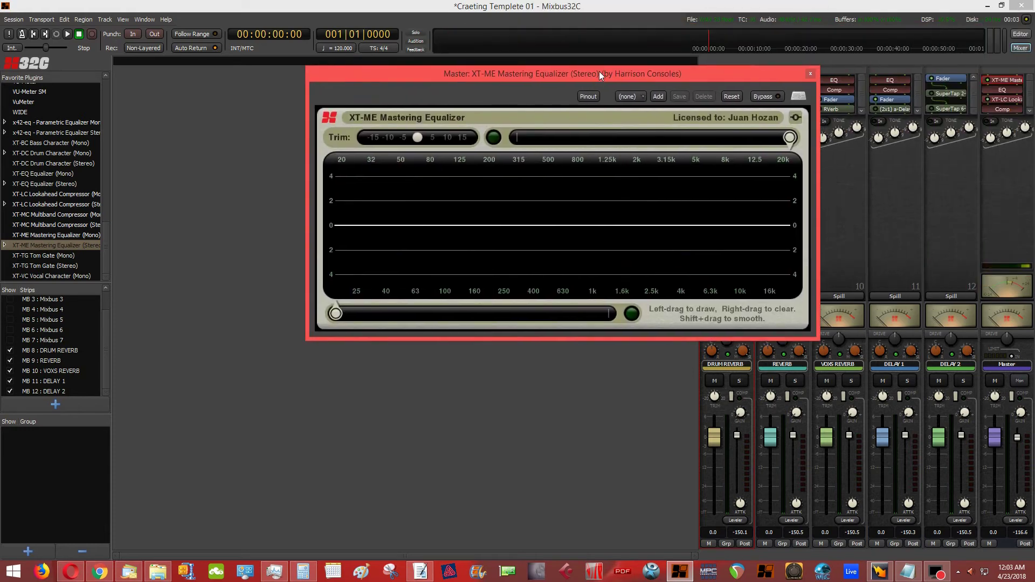
click(633, 97)
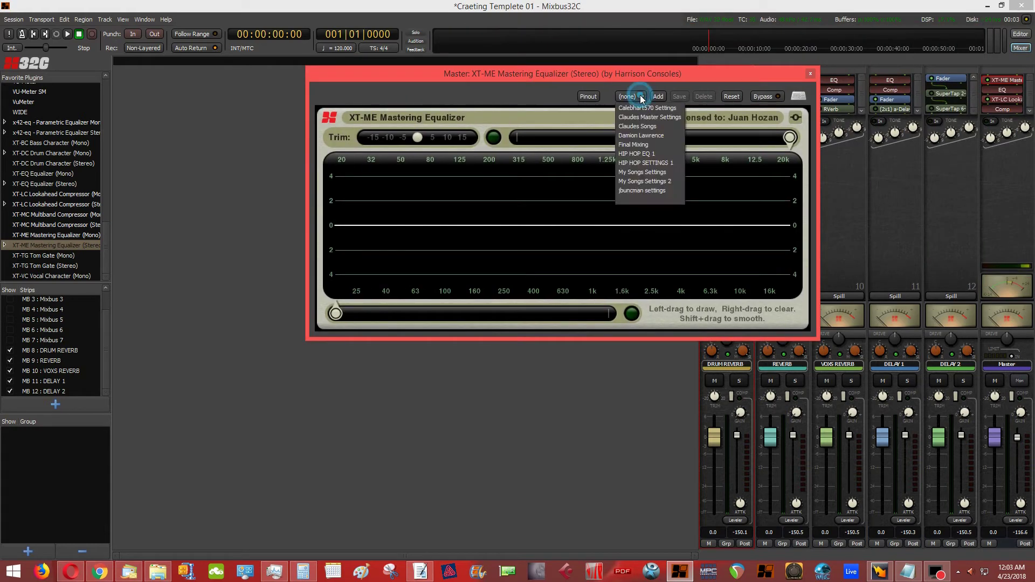
click(644, 144)
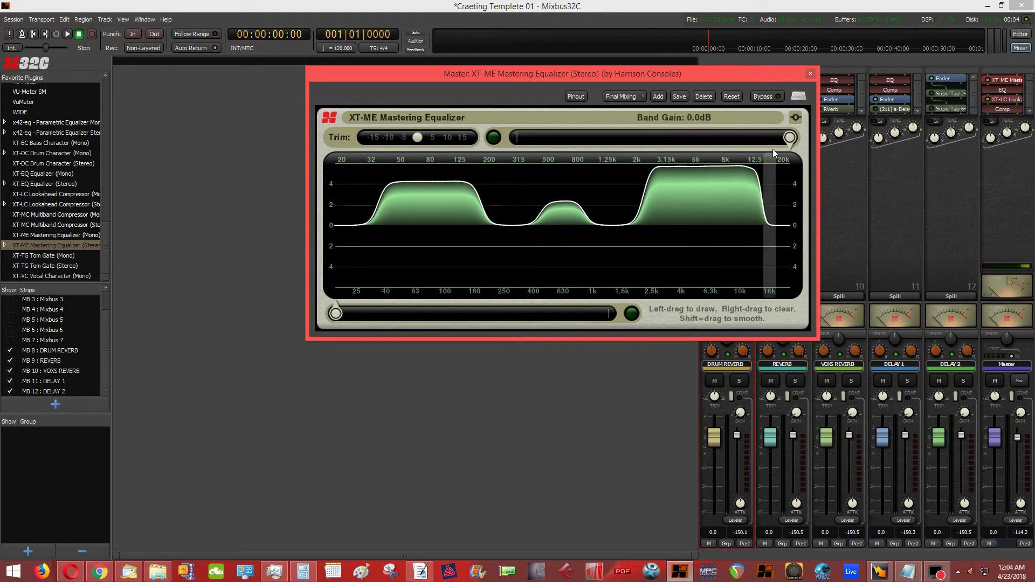
click(809, 74)
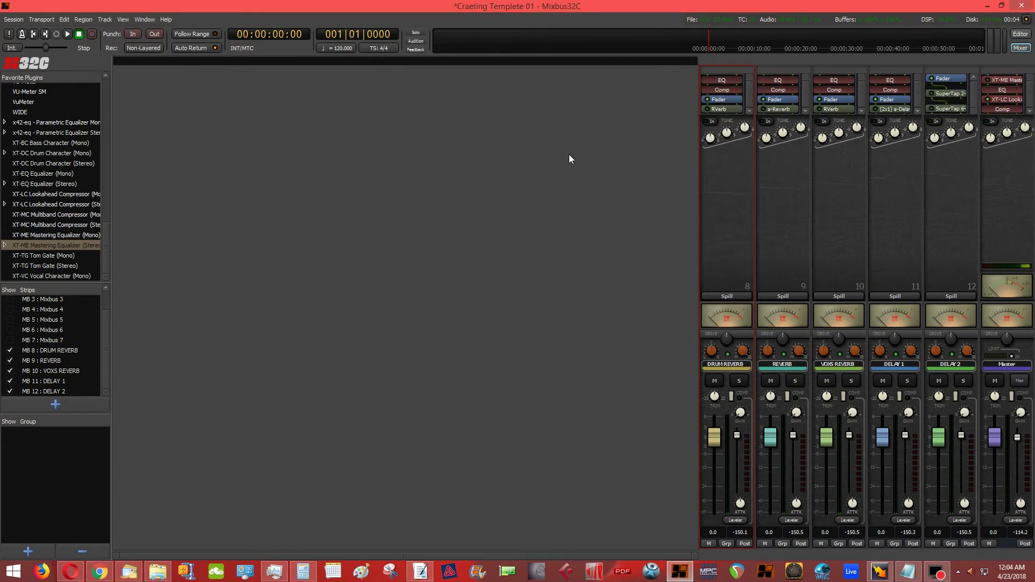
Step: Add the favorite plugin MaxxVolume Stereo between the XT-LC Lookahead Compressor and Comp on the Master strip
scroll(986, 95, down, 1)
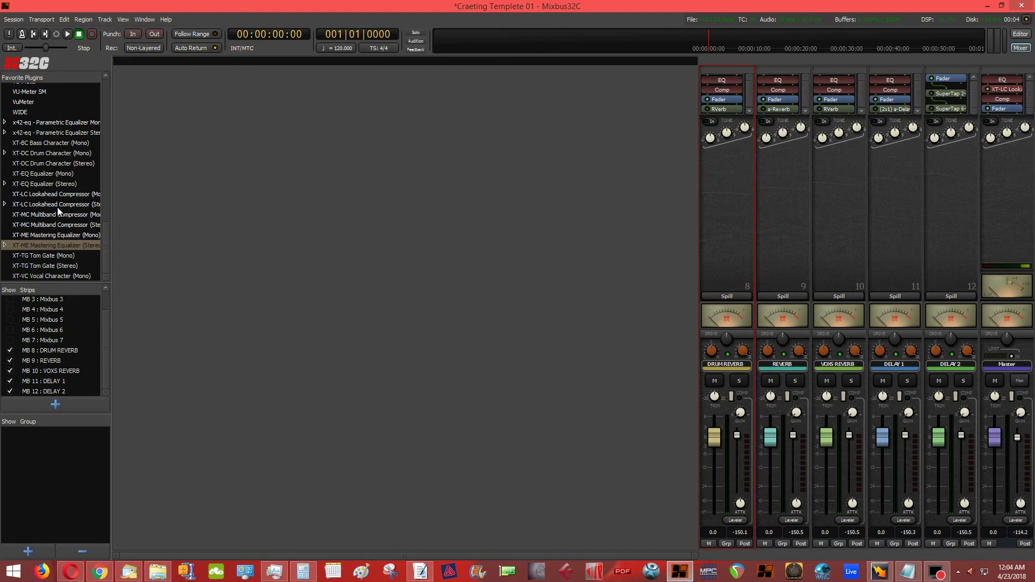
scroll(36, 177, up, 2)
scroll(36, 178, up, 3)
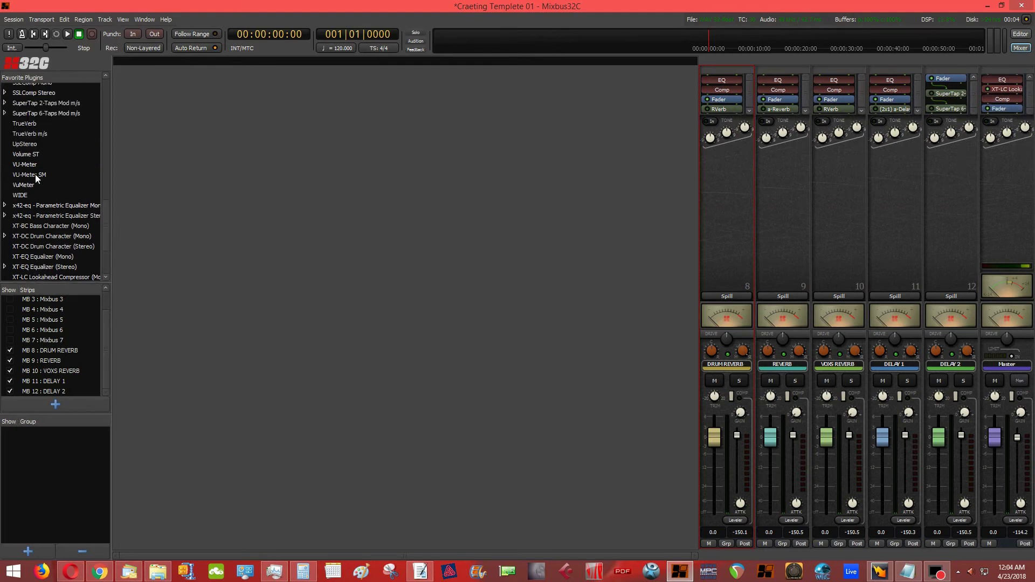
scroll(35, 178, up, 1)
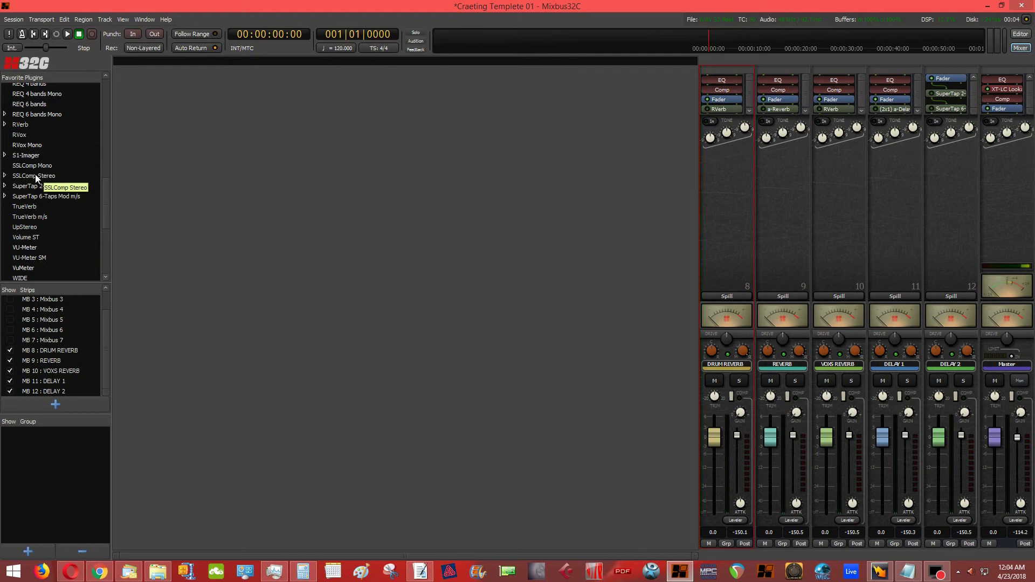
scroll(35, 178, up, 1)
scroll(36, 176, up, 5)
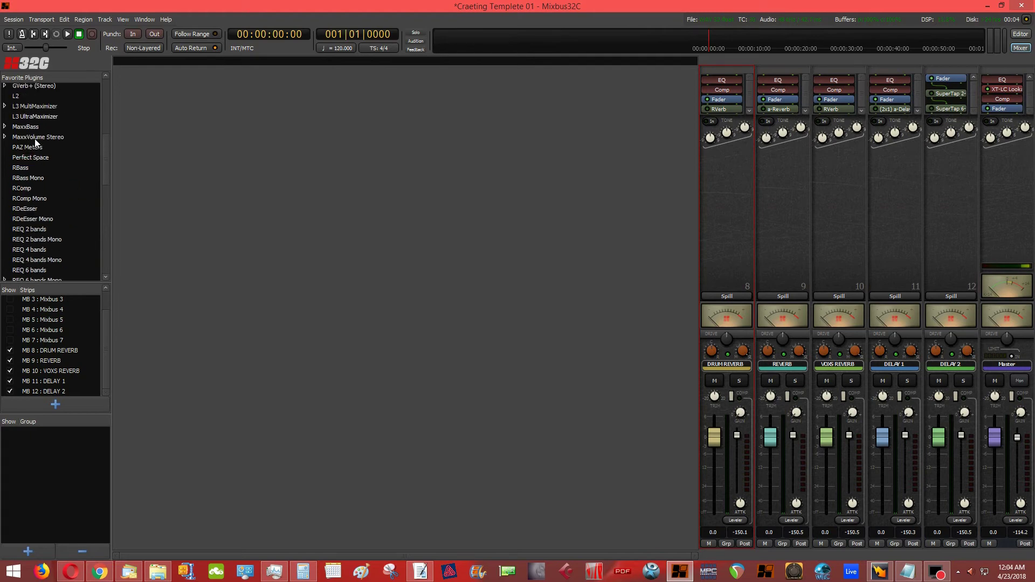
drag(34, 138, 1021, 106)
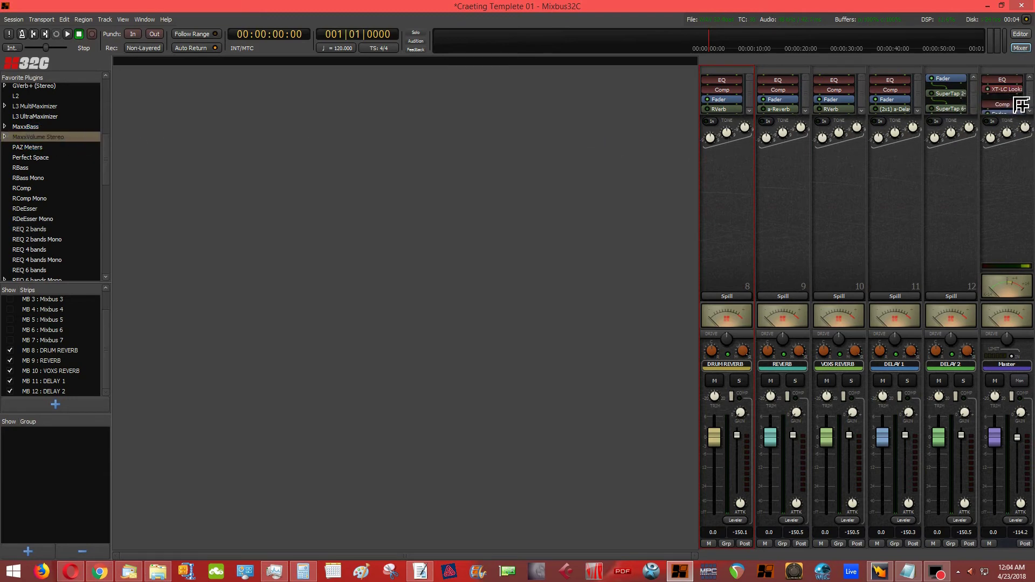
drag(1021, 105, 1013, 96)
Step: Toggle the Gate section's switch in the Master's MaxxVolume Stereo and close its window without loading a preset
double_click(1002, 101)
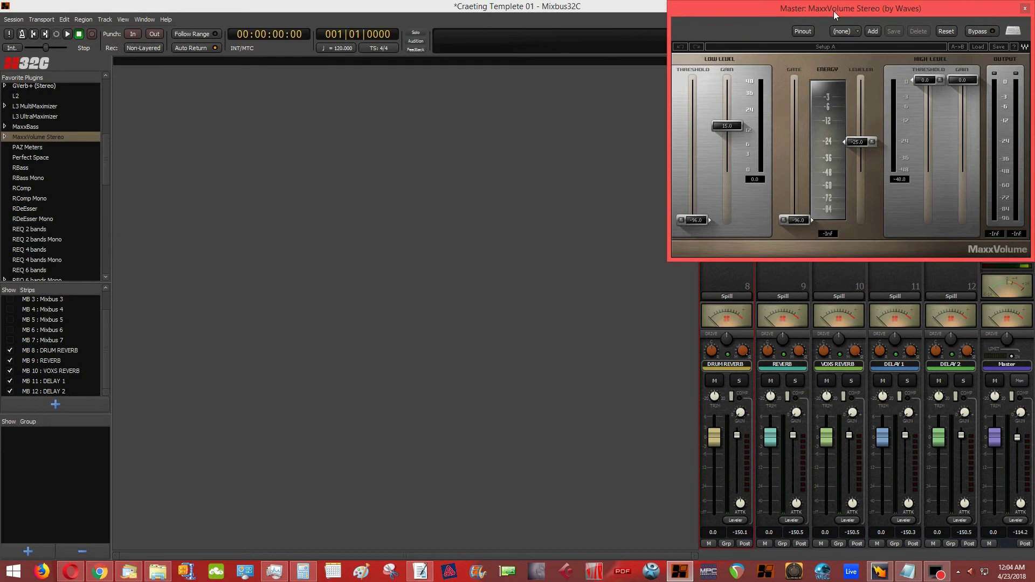
drag(834, 9, 461, 138)
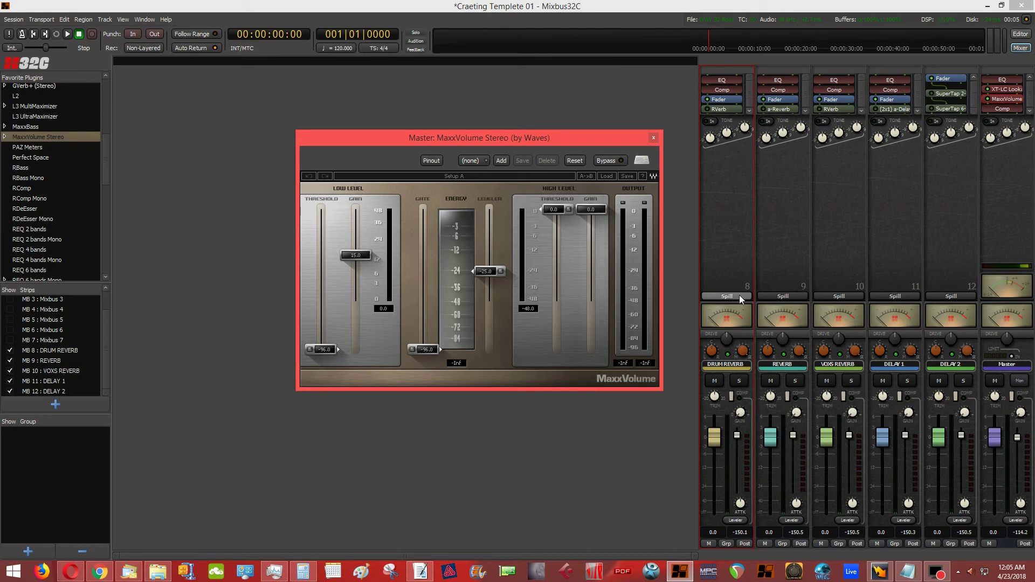
click(412, 350)
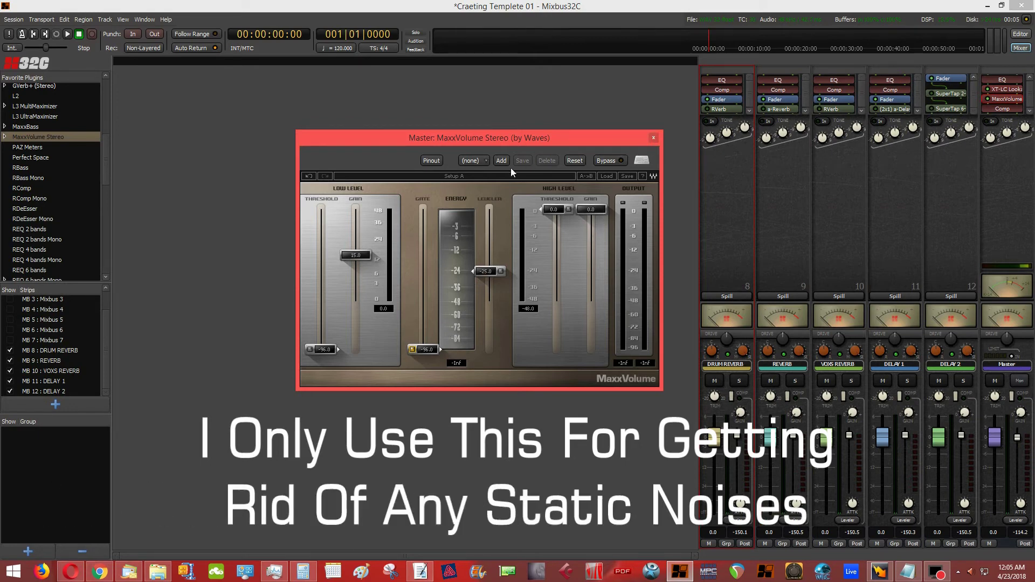
click(478, 162)
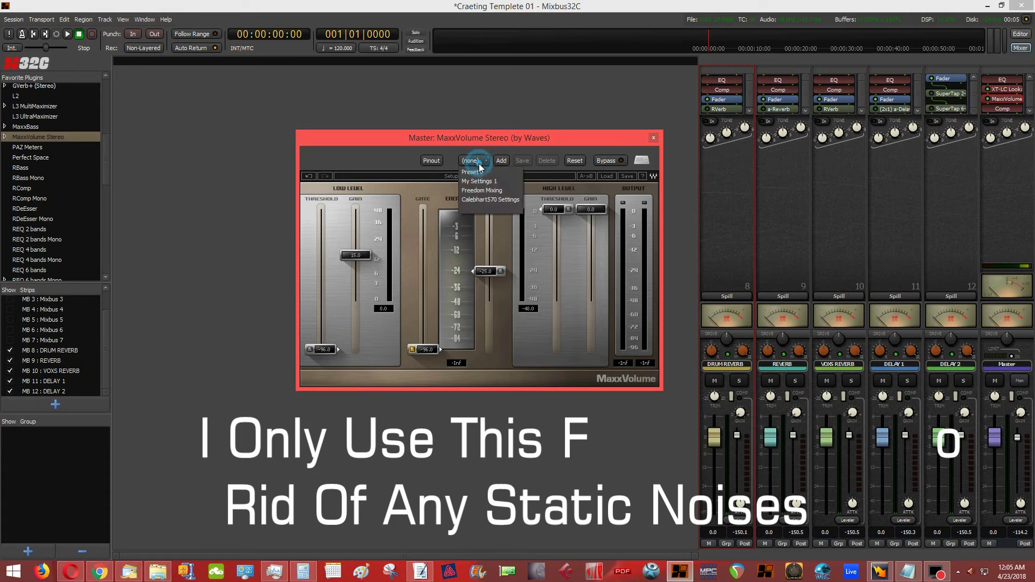
click(504, 149)
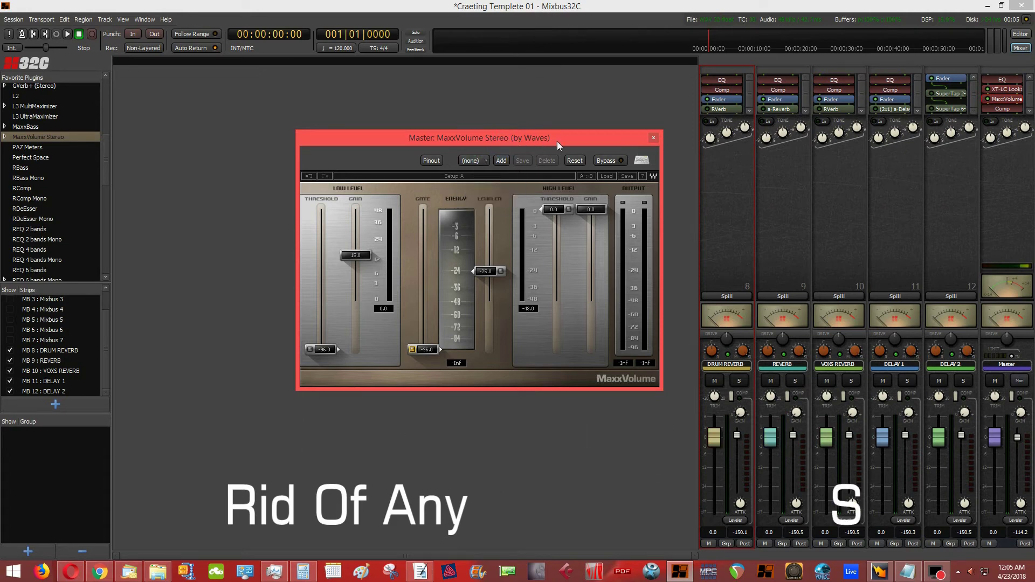
click(654, 140)
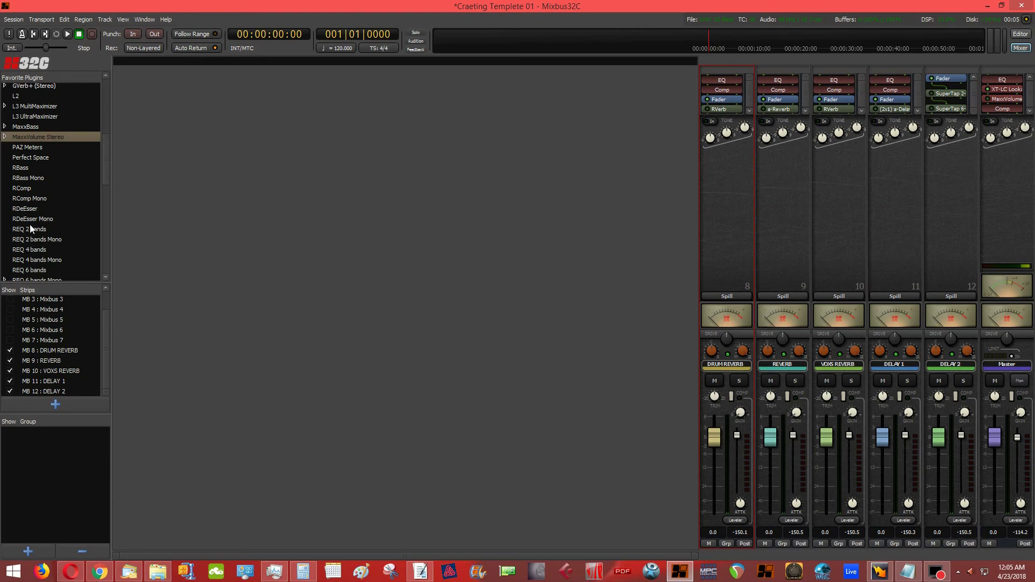
Step: Add the favorite plugin SSLComp Stereo after MaxxVolume on the Master strip, load its Final Mixing preset and close its window
scroll(33, 219, down, 4)
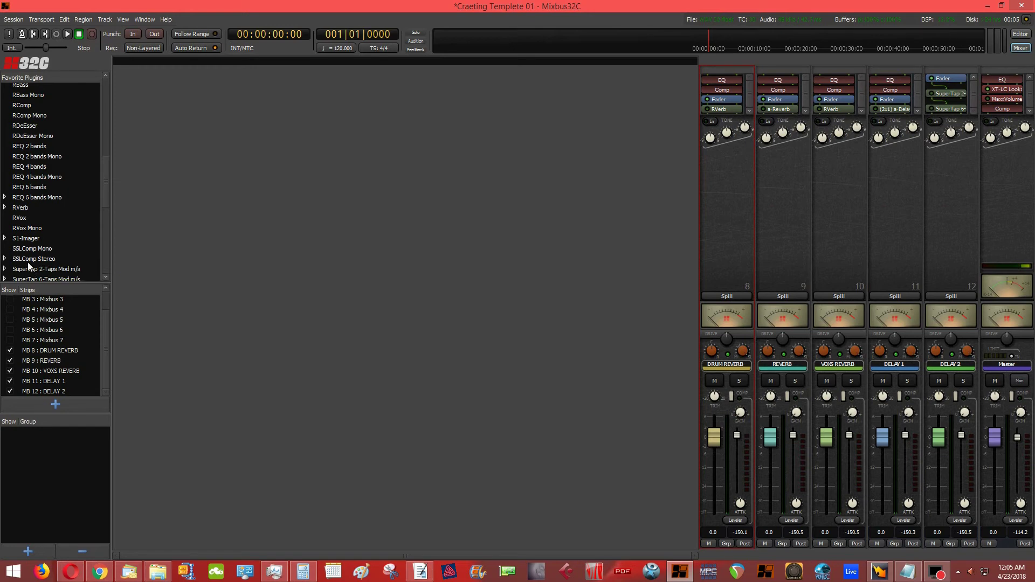
drag(30, 260, 1004, 108)
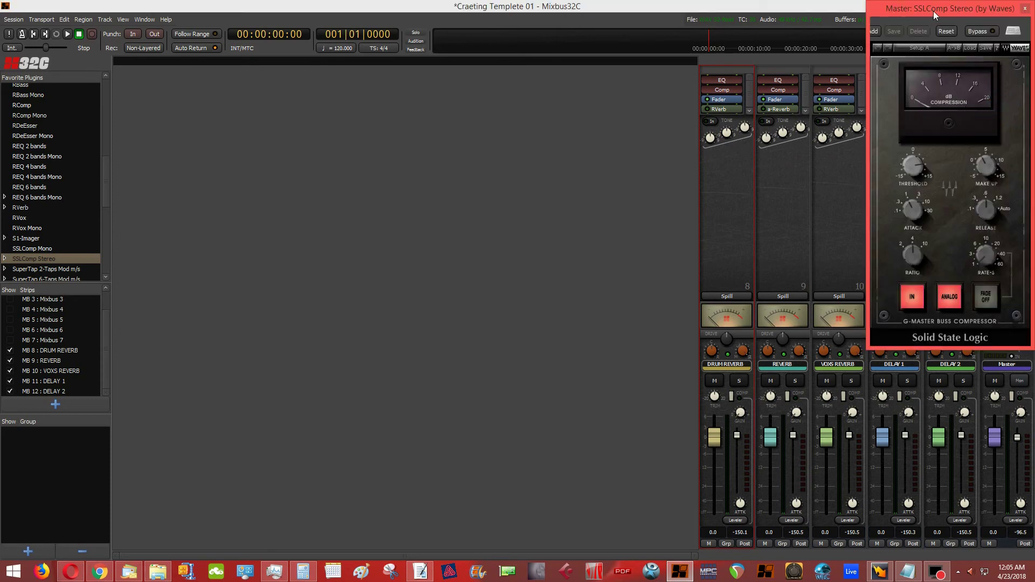
drag(934, 11, 494, 112)
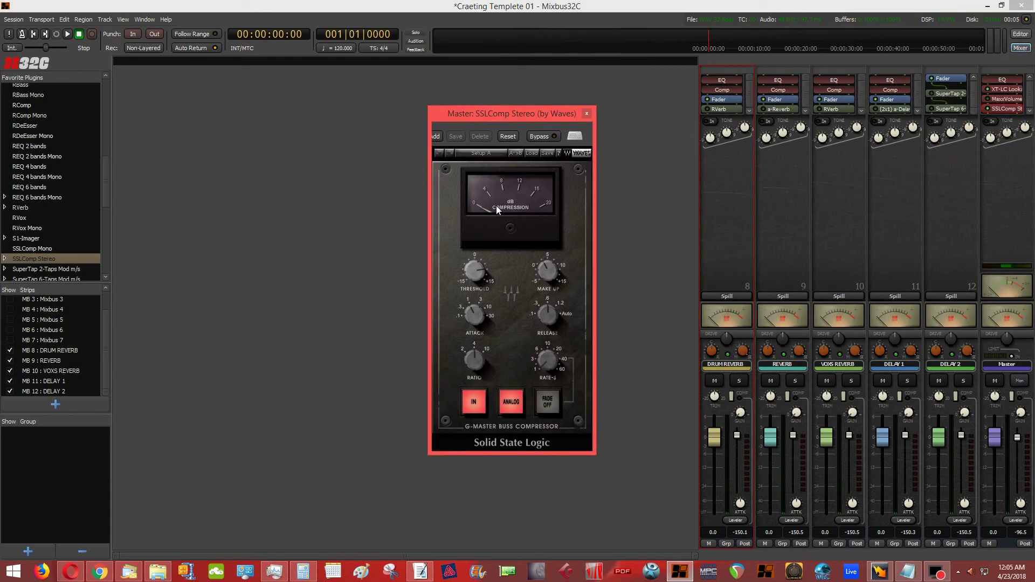
drag(429, 245, 379, 248)
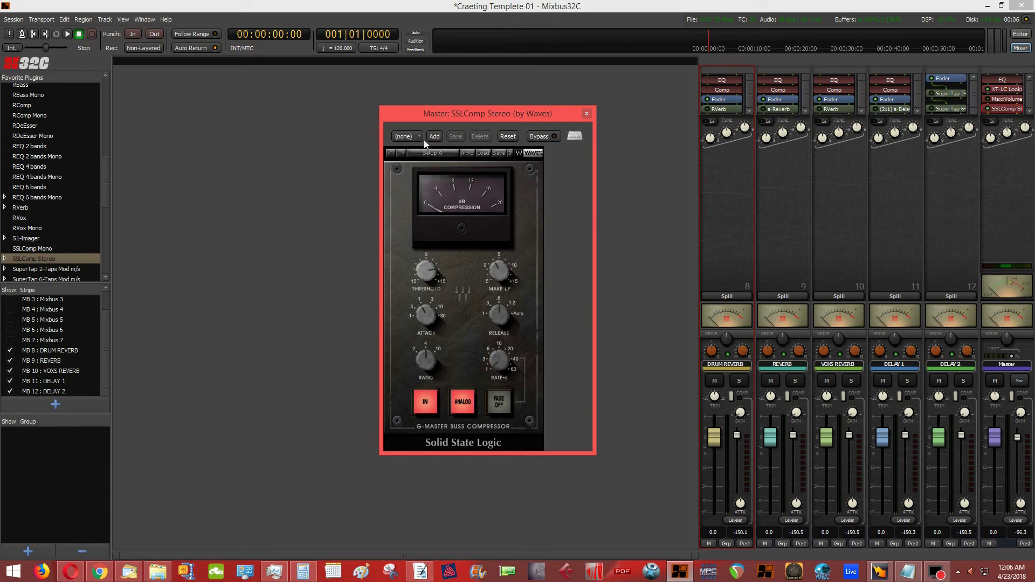
click(405, 136)
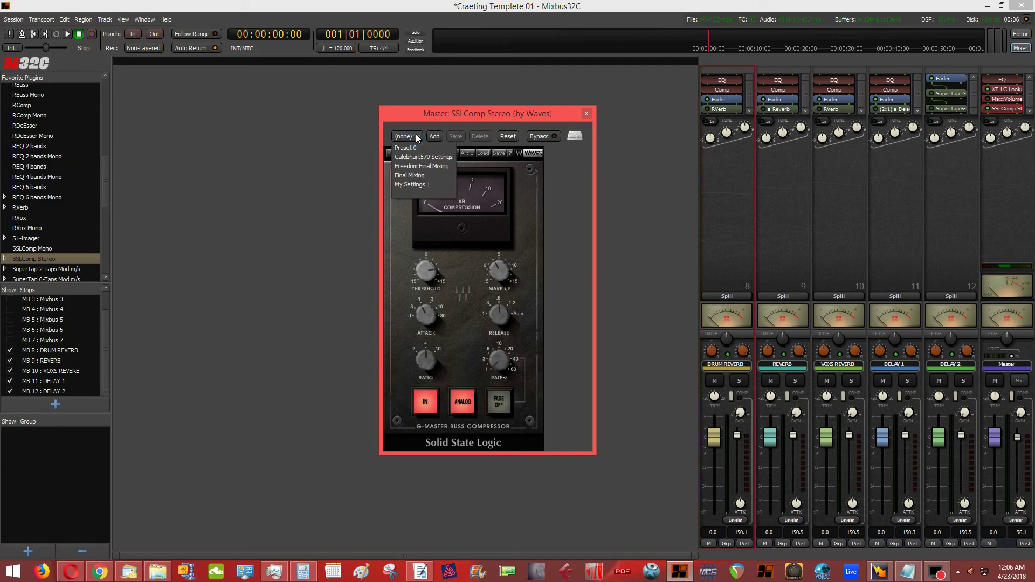
click(414, 176)
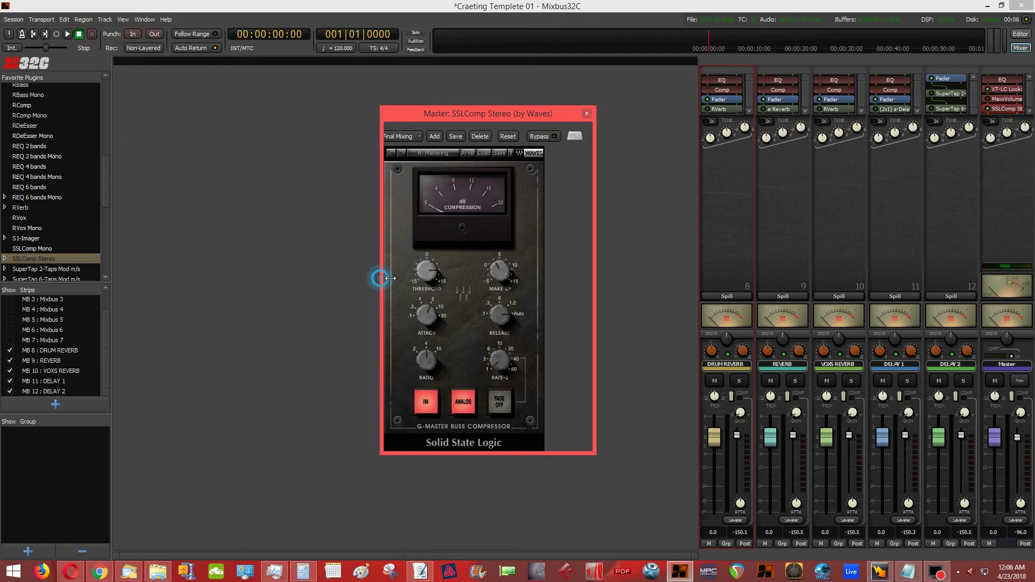
drag(381, 273, 410, 271)
click(587, 113)
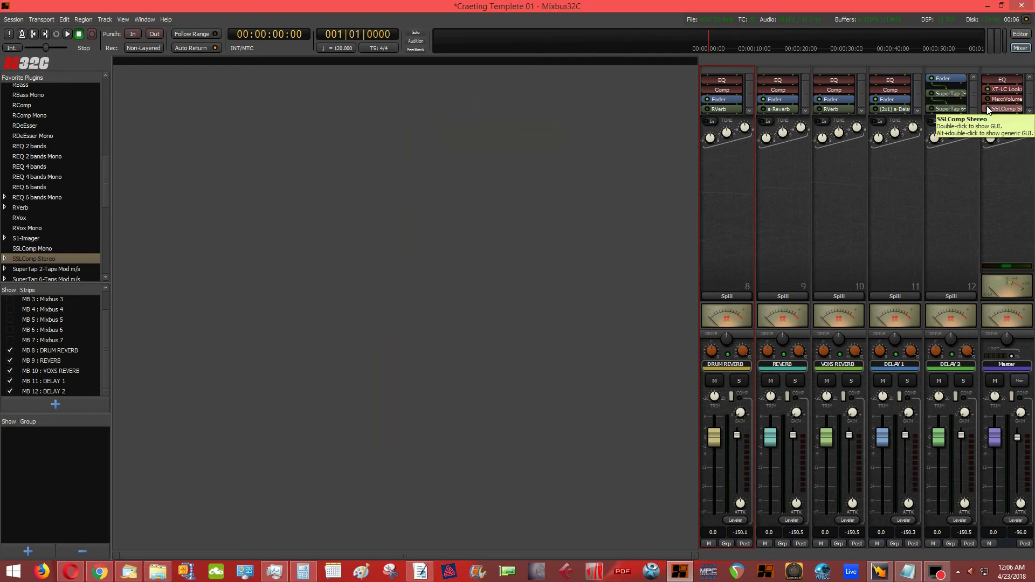
Step: Add the favorite plugin MaxxBass between Comp and the Fader on the Master strip
scroll(1004, 106, down, 2)
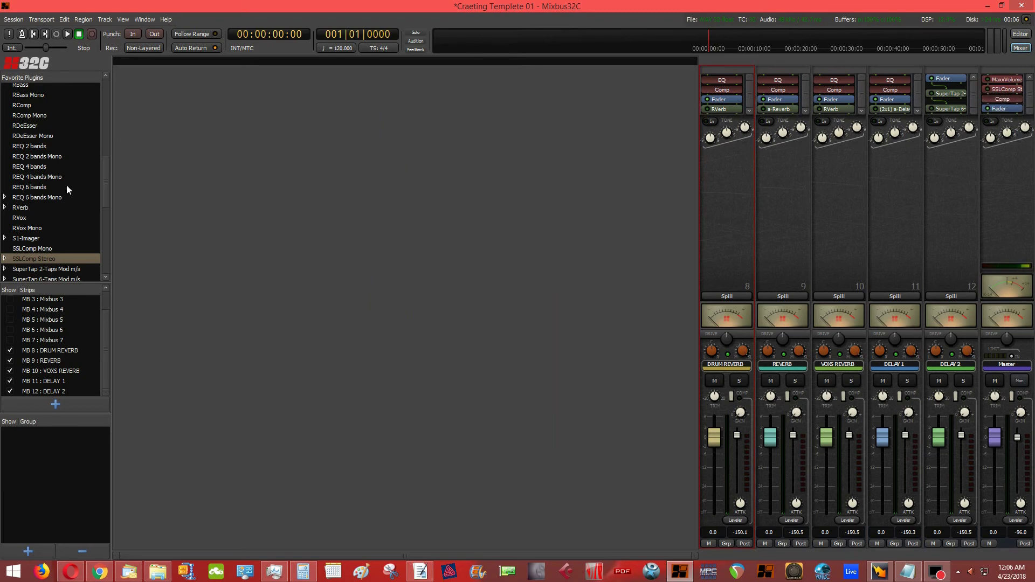
scroll(67, 186, up, 5)
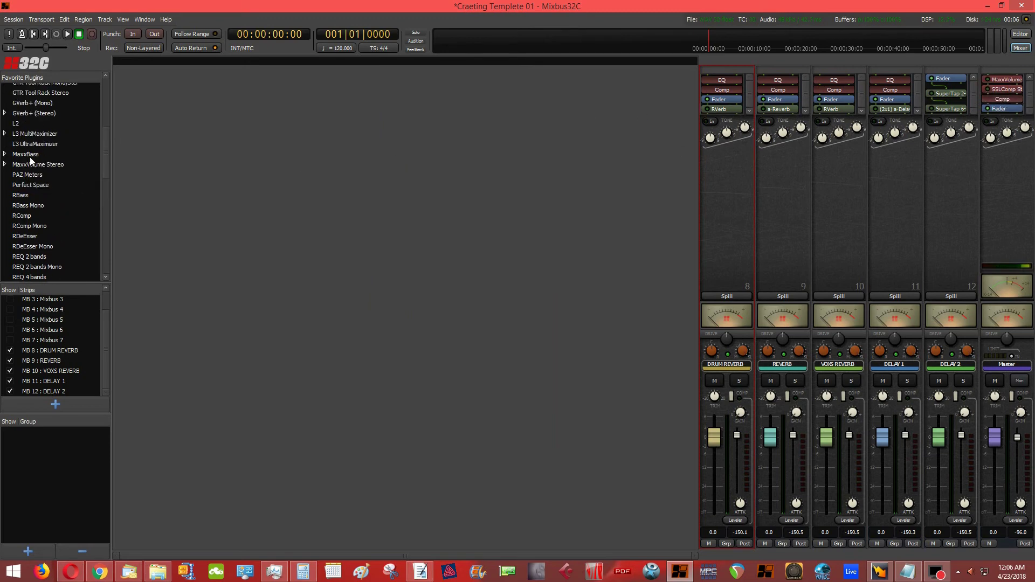
drag(30, 158, 1022, 118)
drag(1016, 112, 1017, 112)
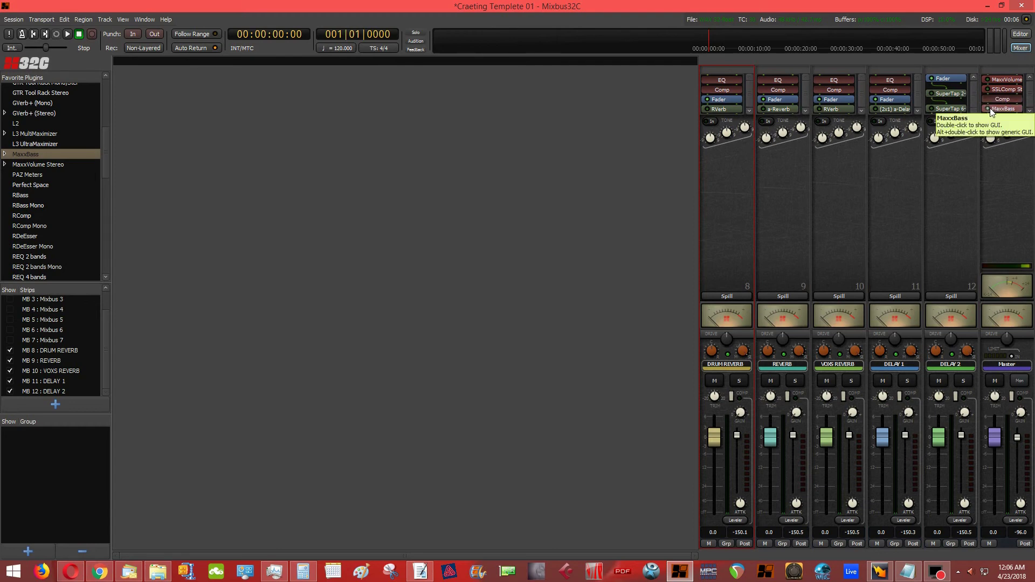
Step: Load the Medium factory preset in the Master's MaxxBass and close its window
click(1005, 109)
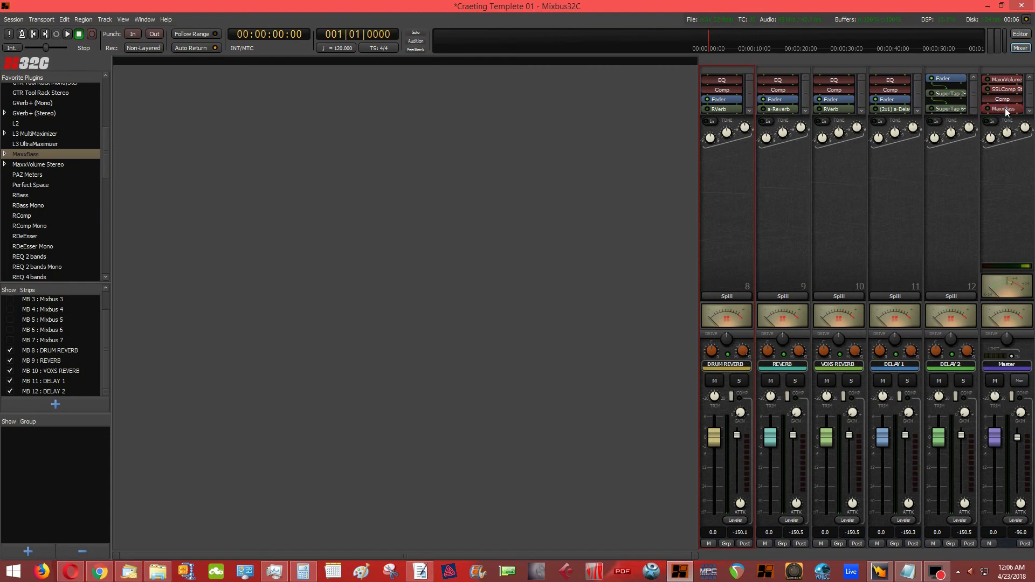
double_click(1005, 110)
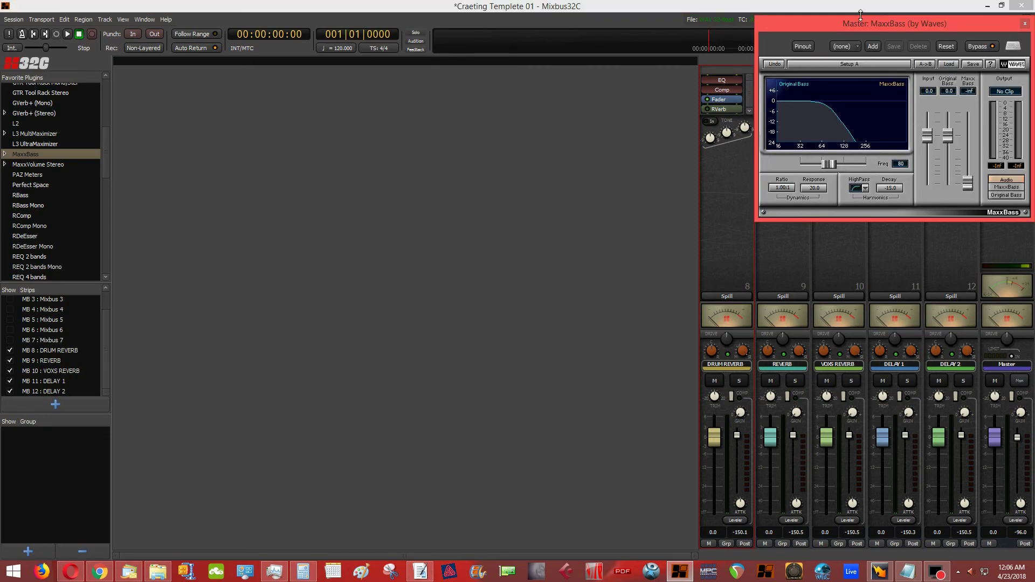
drag(859, 24, 539, 144)
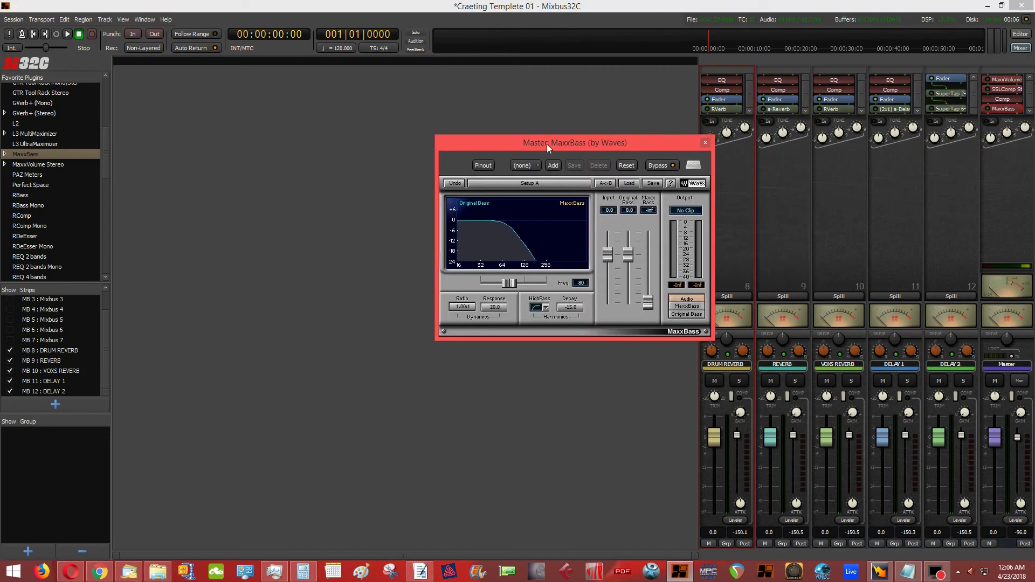
click(626, 183)
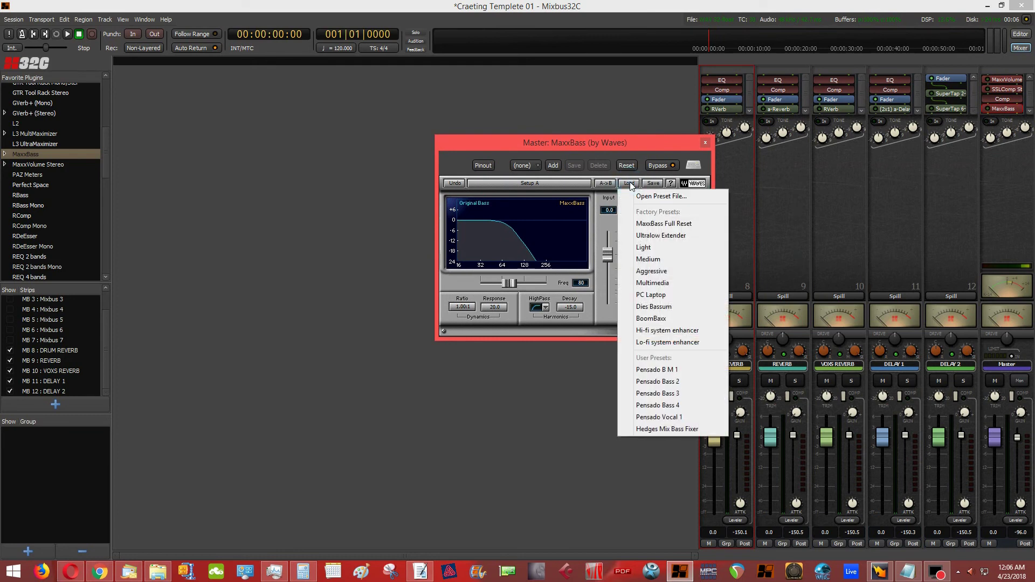
click(665, 260)
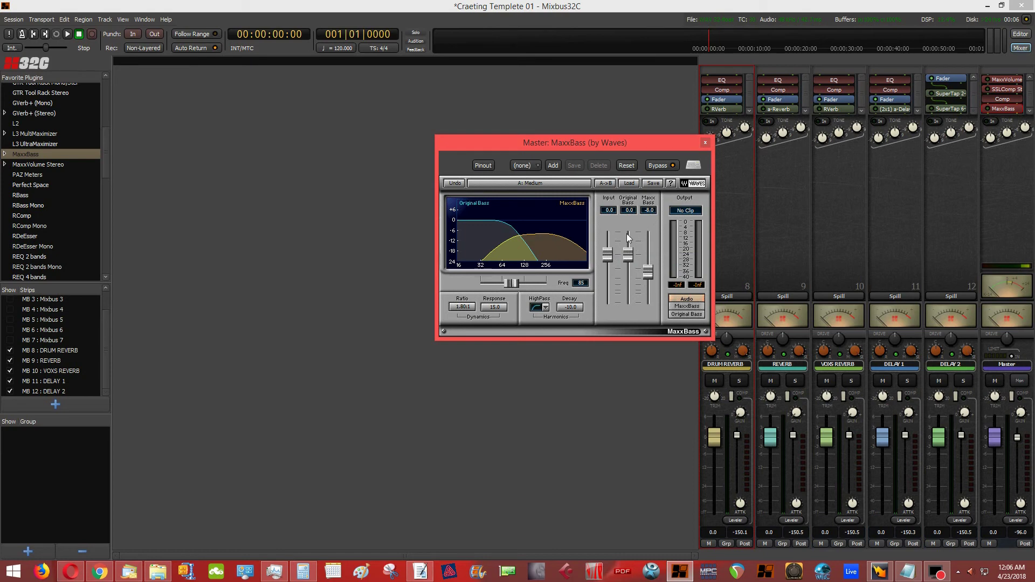
click(705, 143)
Step: Add the favorite plugin L3 MultiMaximizer to the Master strip and place it post-fader
scroll(992, 99, down, 1)
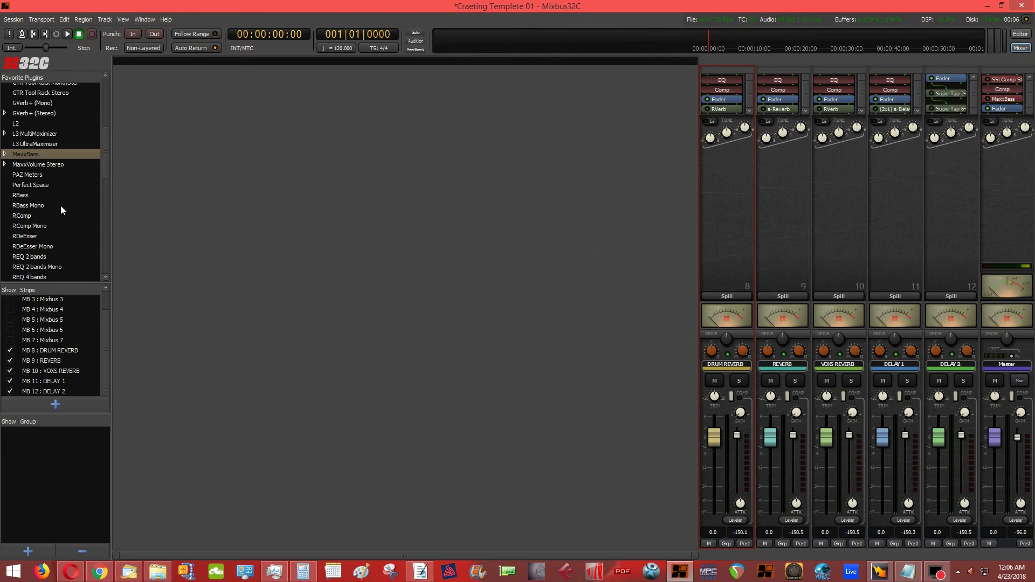
scroll(61, 206, down, 2)
scroll(60, 205, up, 3)
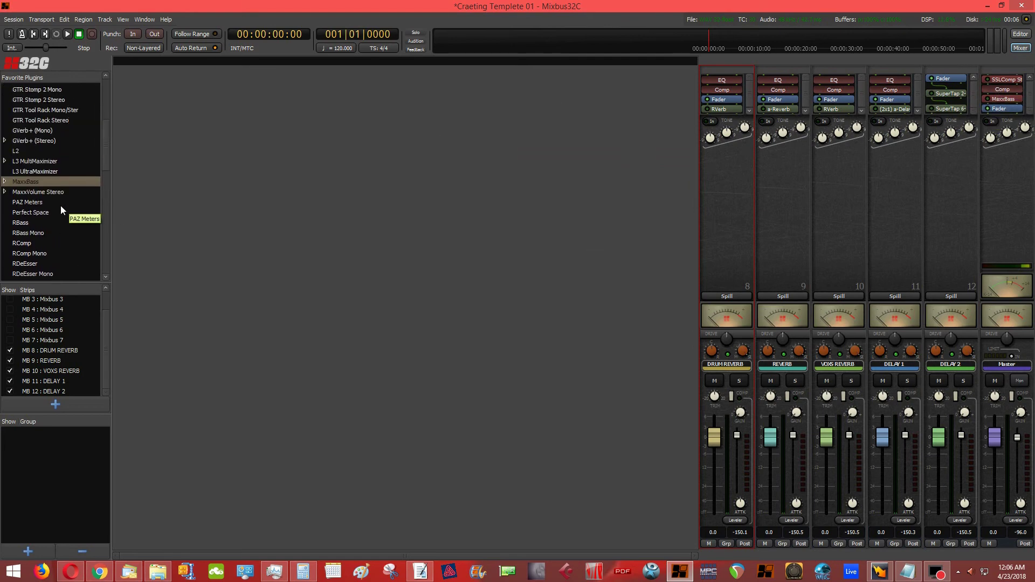
drag(34, 164, 1010, 111)
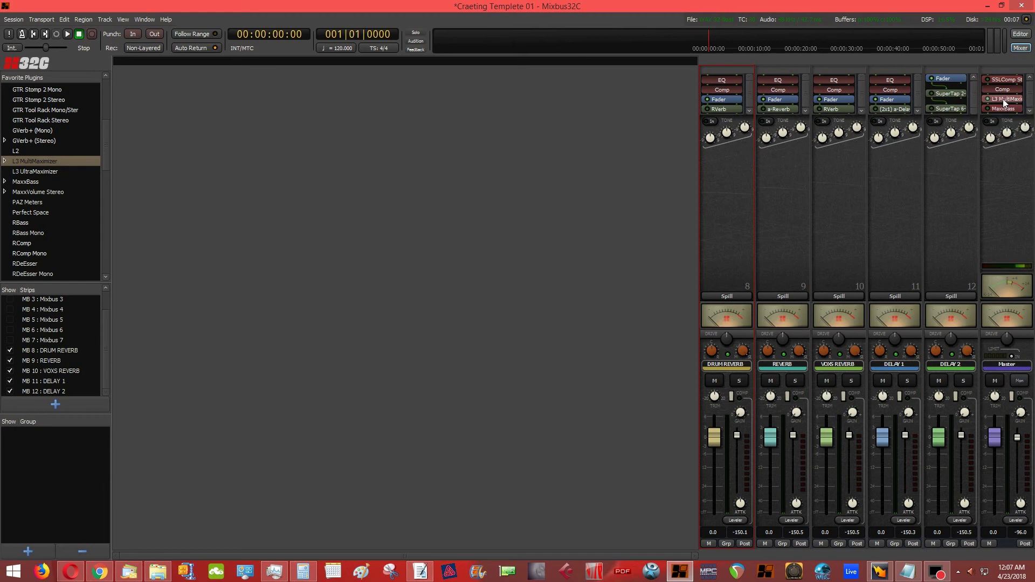
drag(1003, 89, 1007, 114)
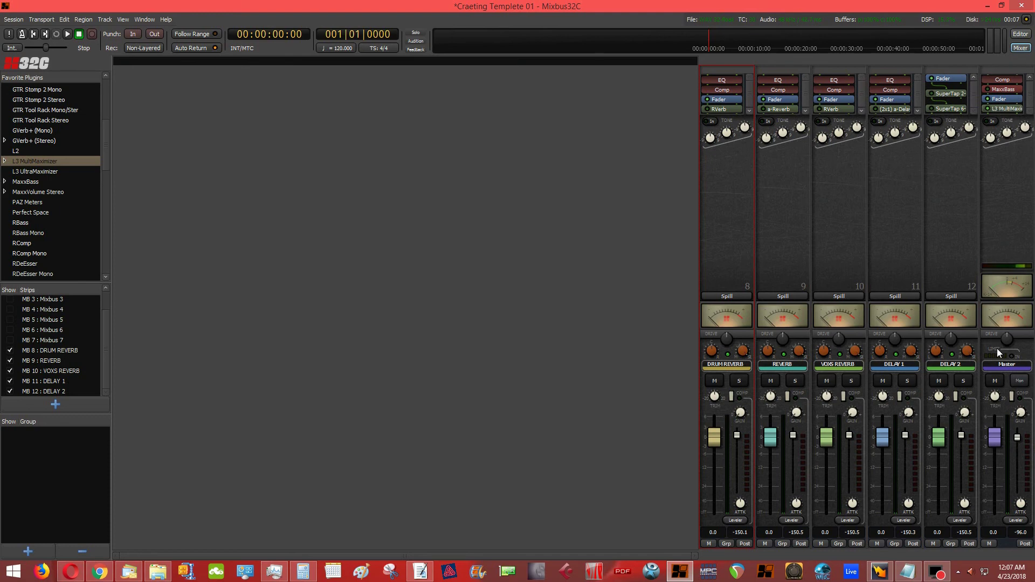
Step: Load the Final Mixing preset in the Master's L3 MultiMaximizer and close its window
double_click(1005, 109)
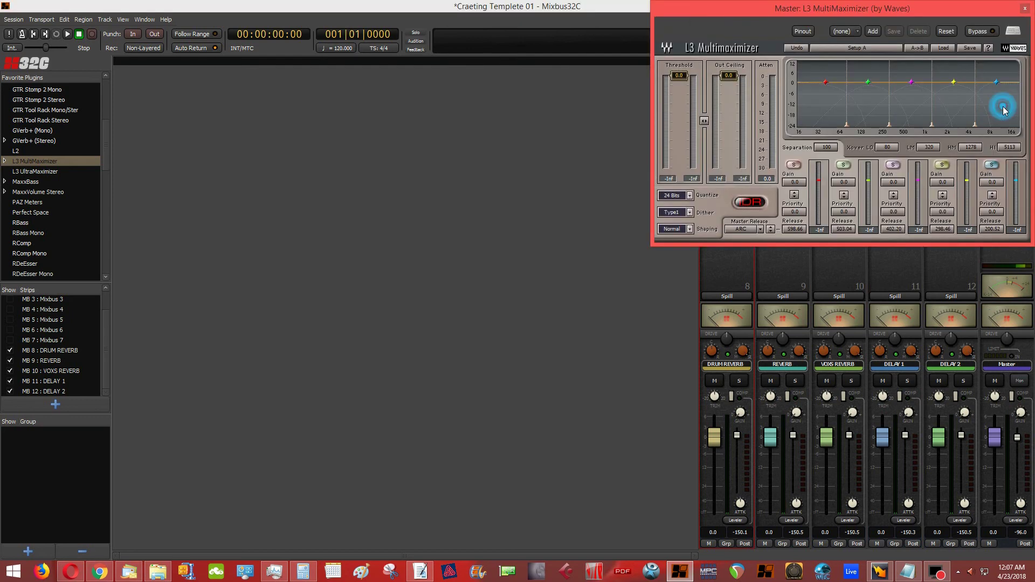
drag(863, 11, 521, 134)
click(508, 156)
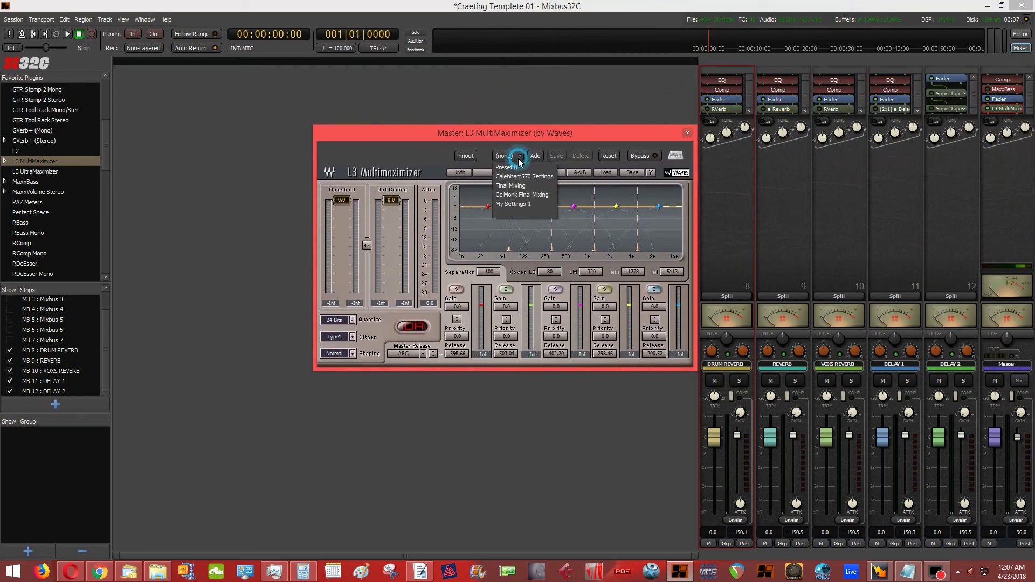
click(521, 186)
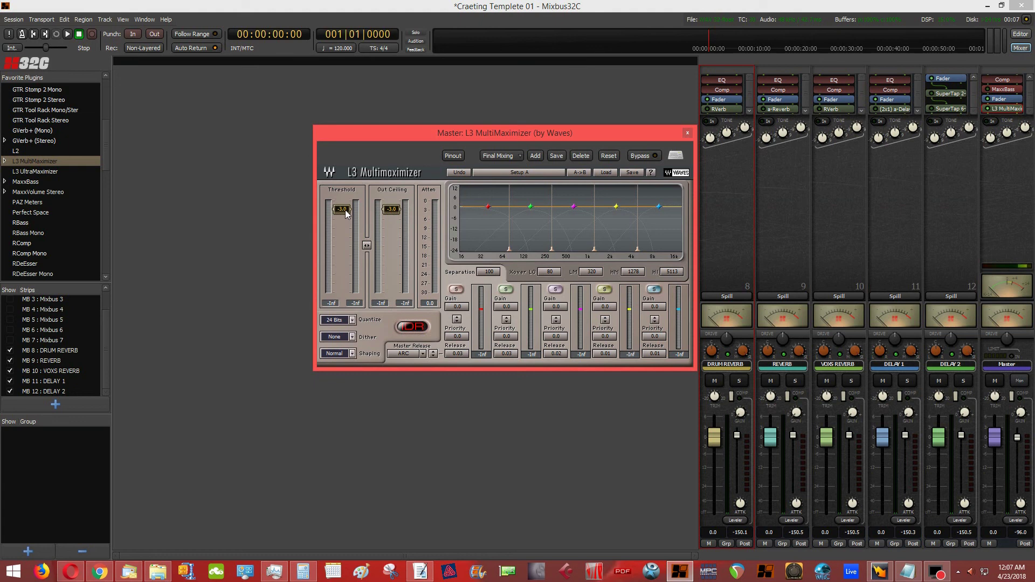
mouse_move(345, 209)
mouse_down()
mouse_move(344, 222)
mouse_move(345, 210)
mouse_up()
drag(516, 137, 487, 134)
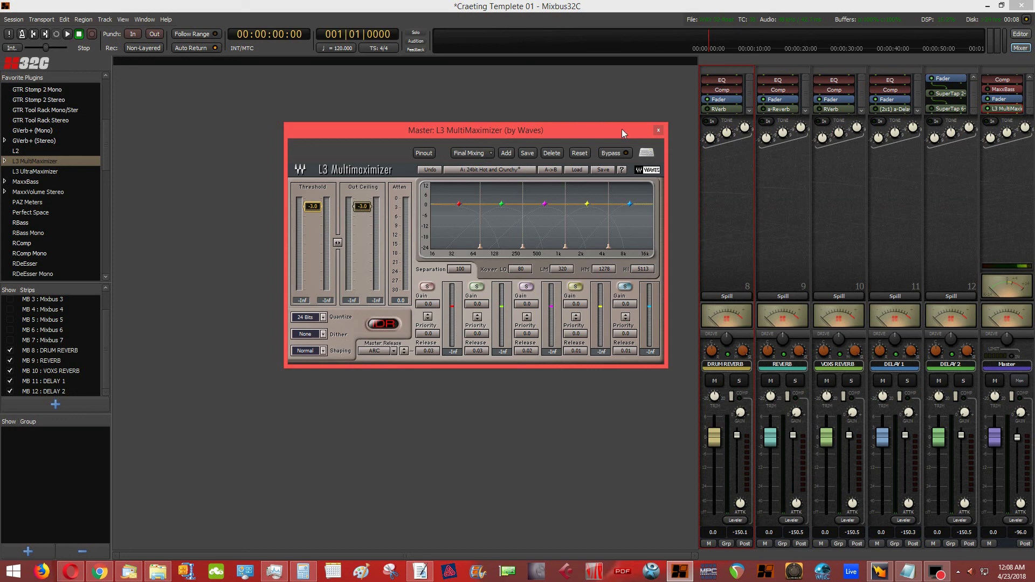
click(657, 130)
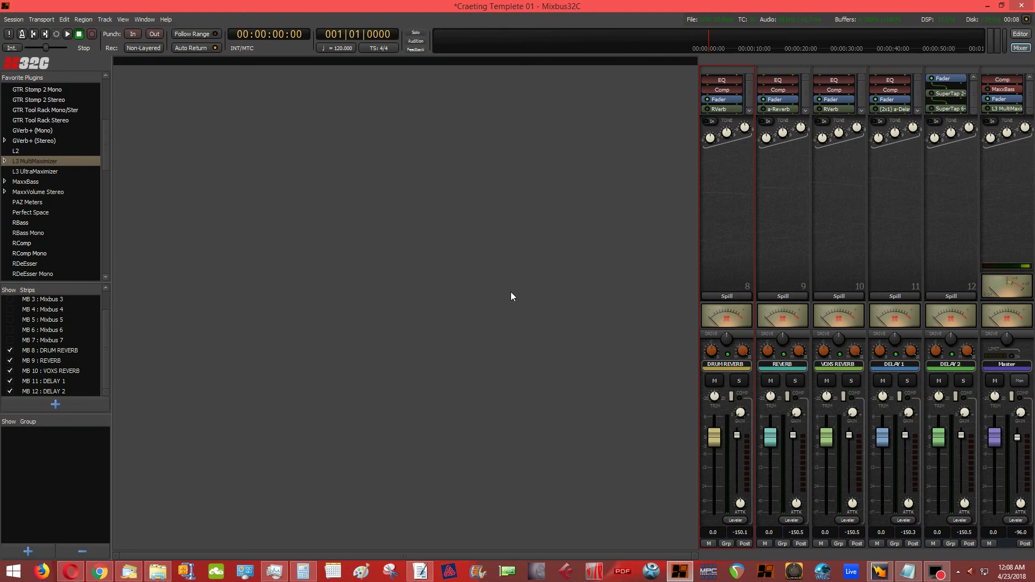
Step: Save the session as a template named Craeting Templete 01, leaving the description empty
scroll(51, 332, up, 1)
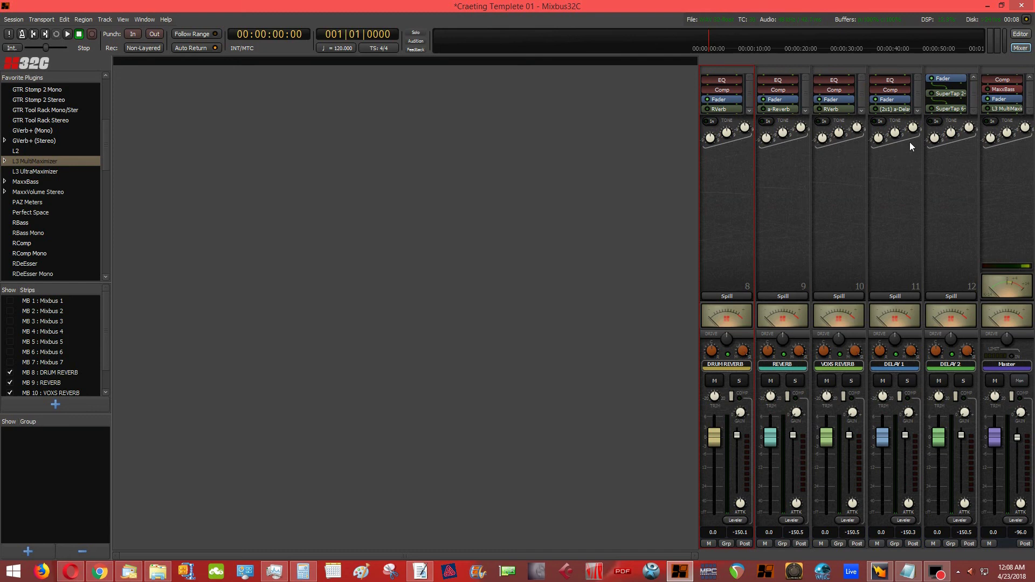
click(13, 20)
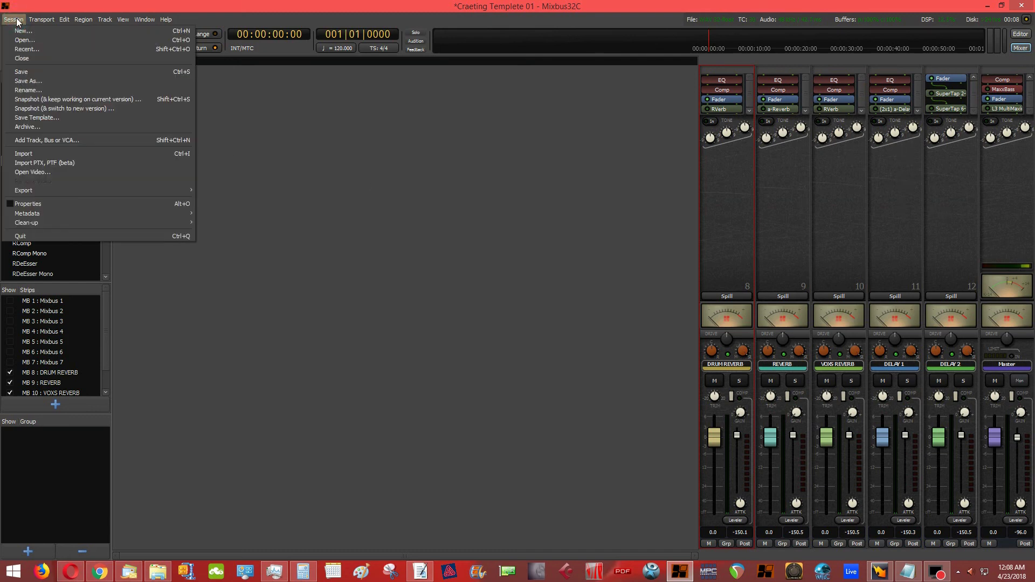
click(43, 118)
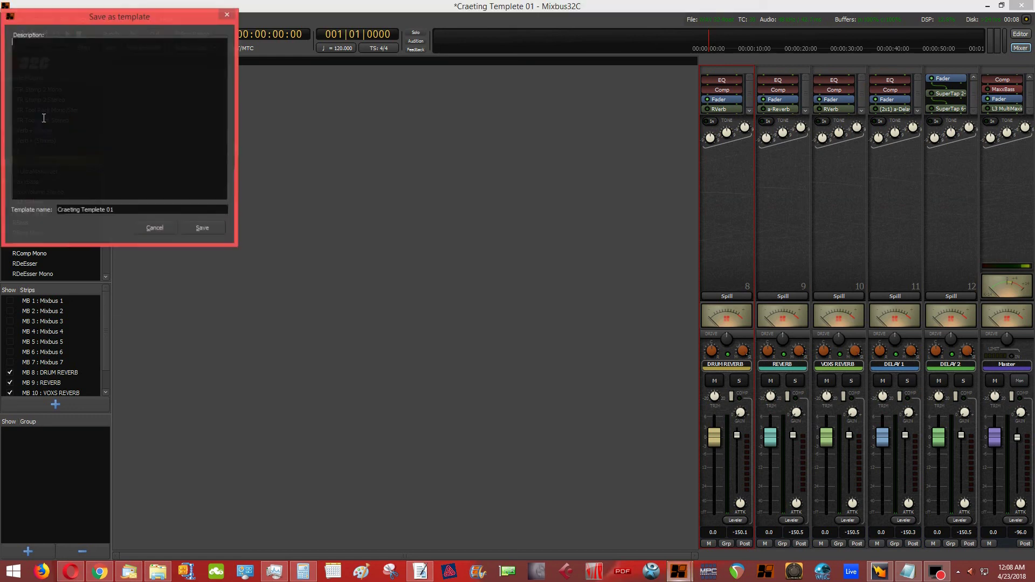
drag(151, 18, 398, 134)
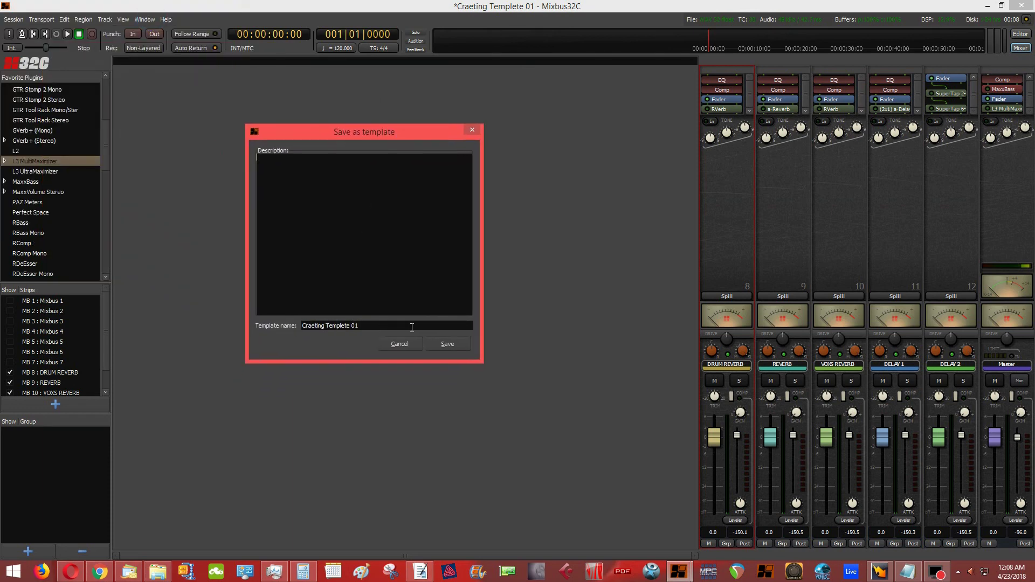
click(449, 343)
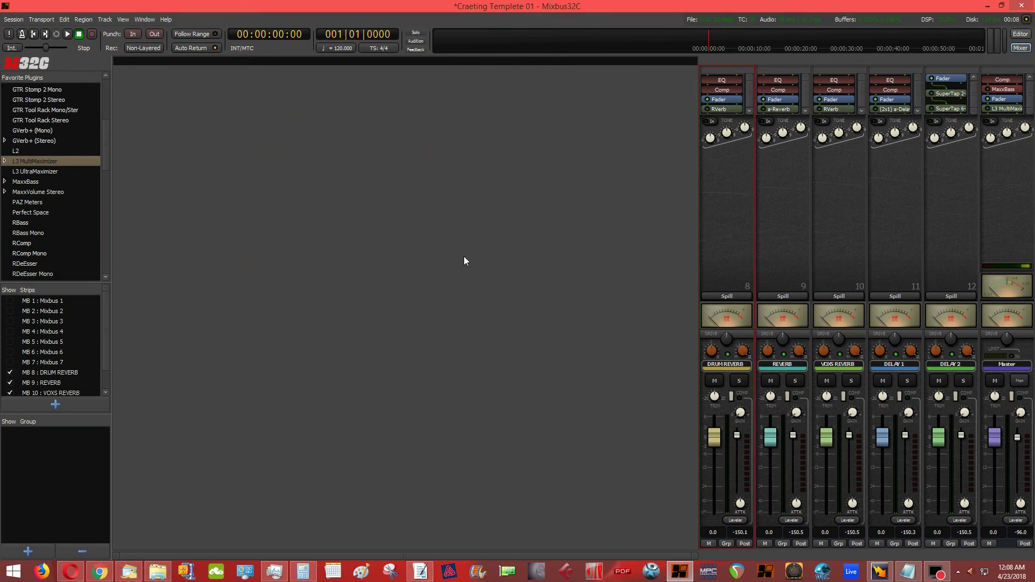